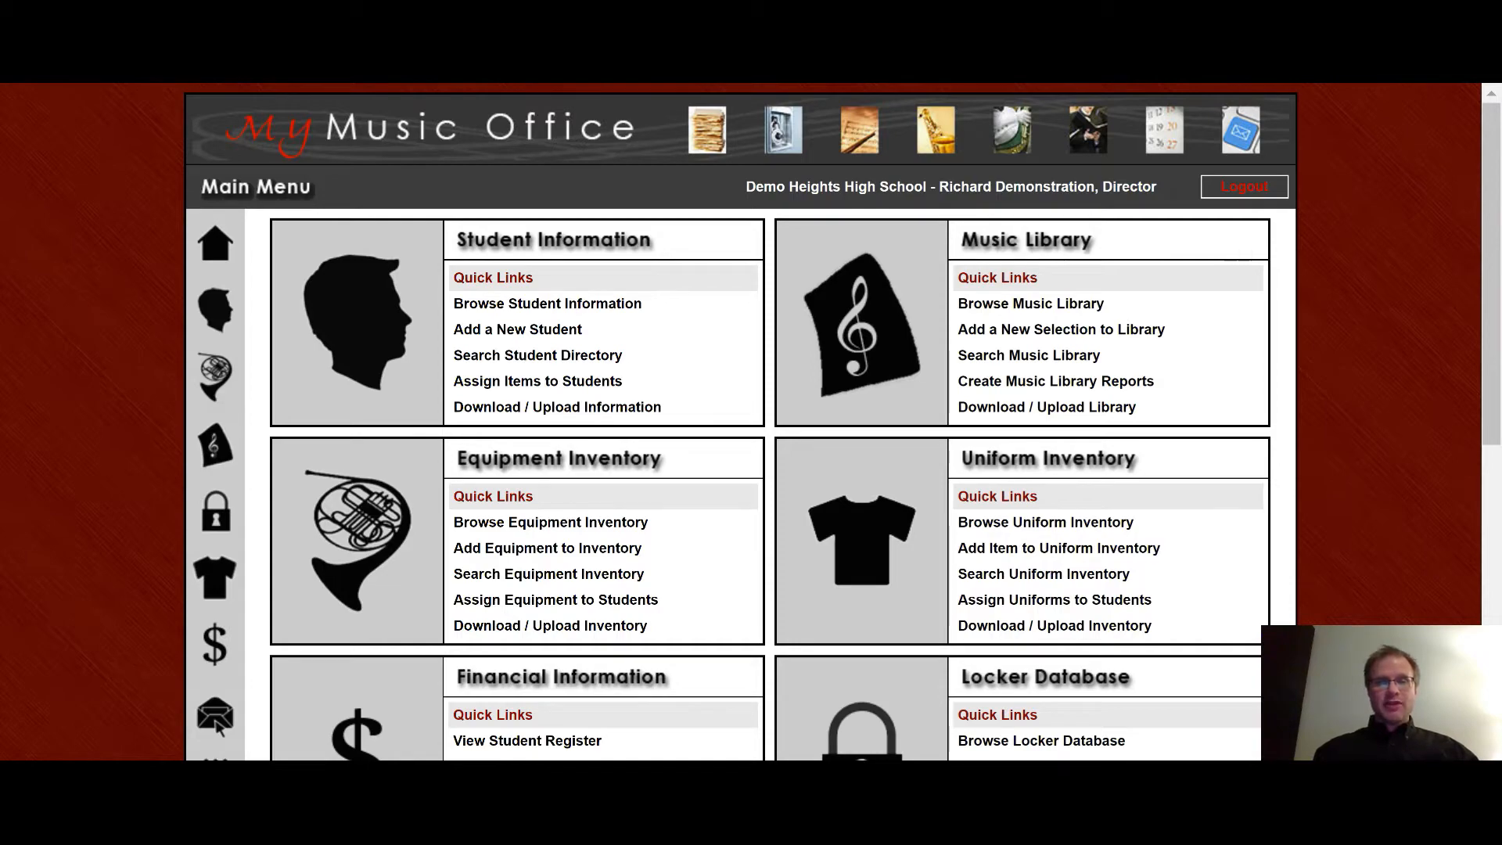
- Open the Calendar of Events from the main menu and display the events as a list
{"action": "scroll", "coordinate": [949, 471], "scroll_direction": "down", "scroll_amount": 7}
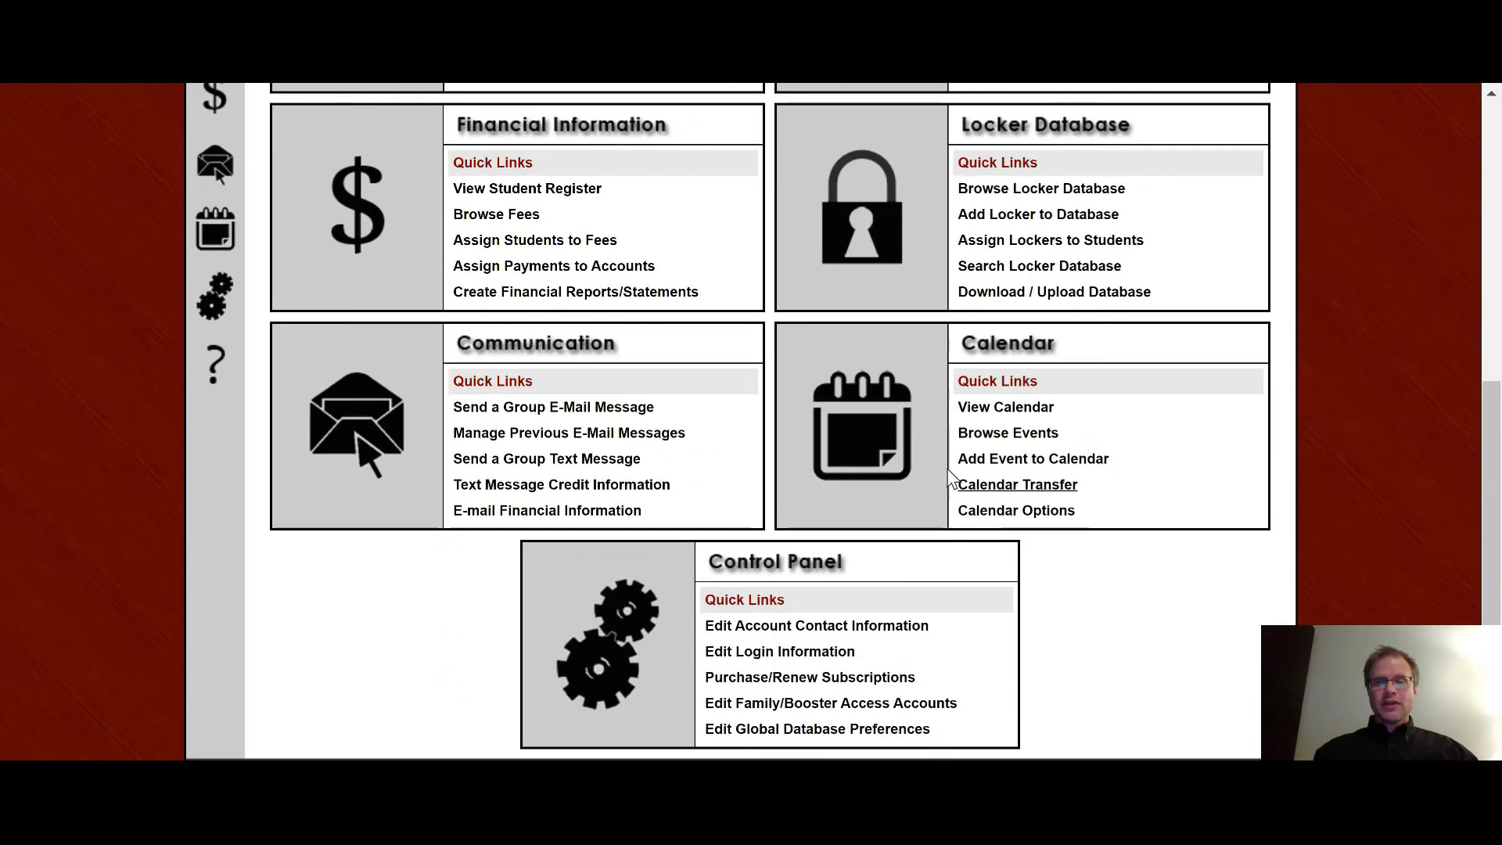
{"action": "left_click", "coordinate": [872, 434]}
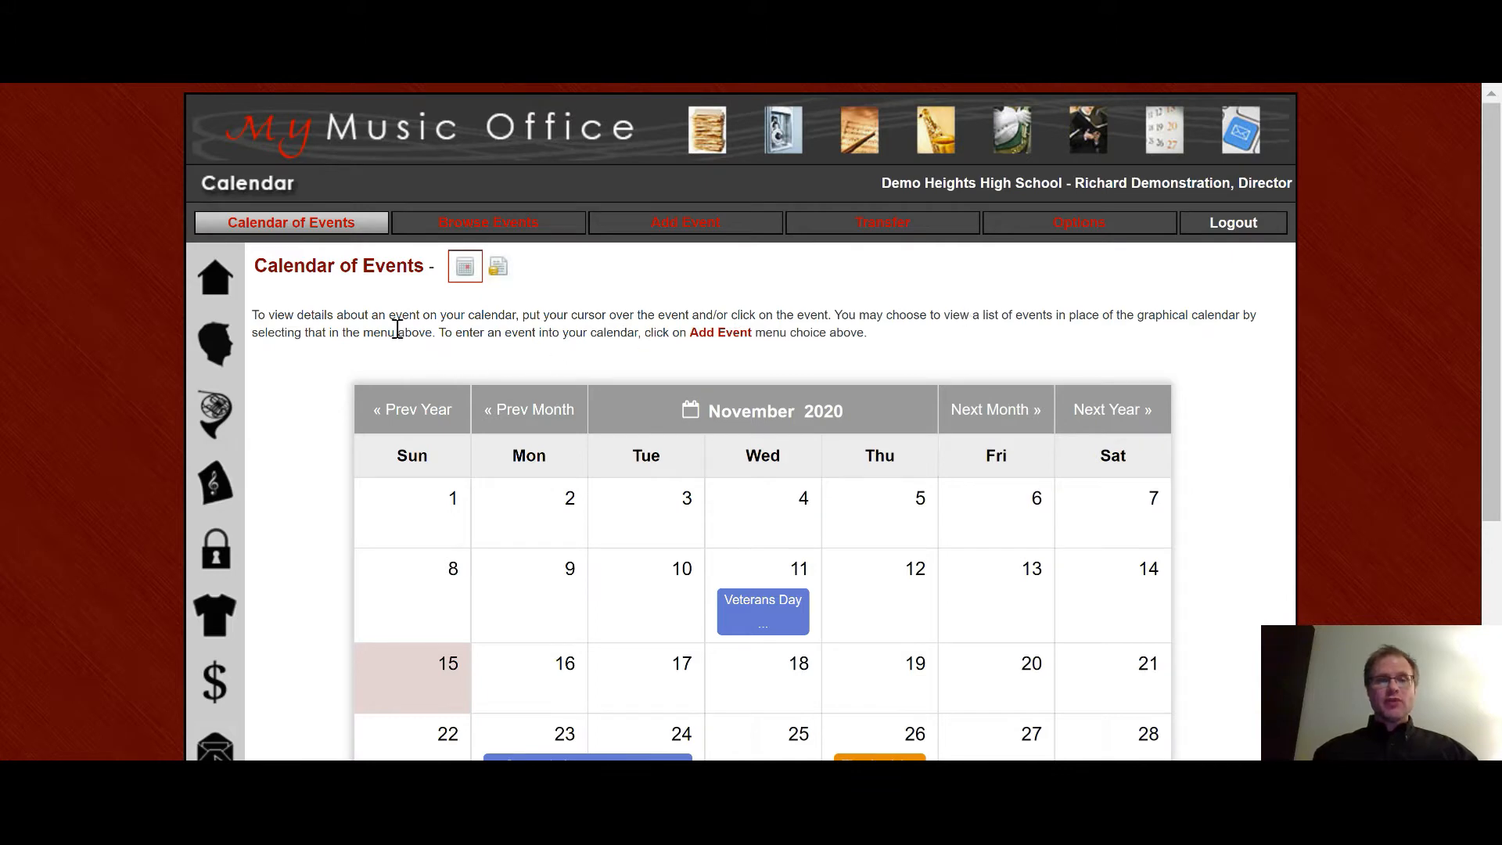
{"action": "left_click", "coordinate": [498, 270]}
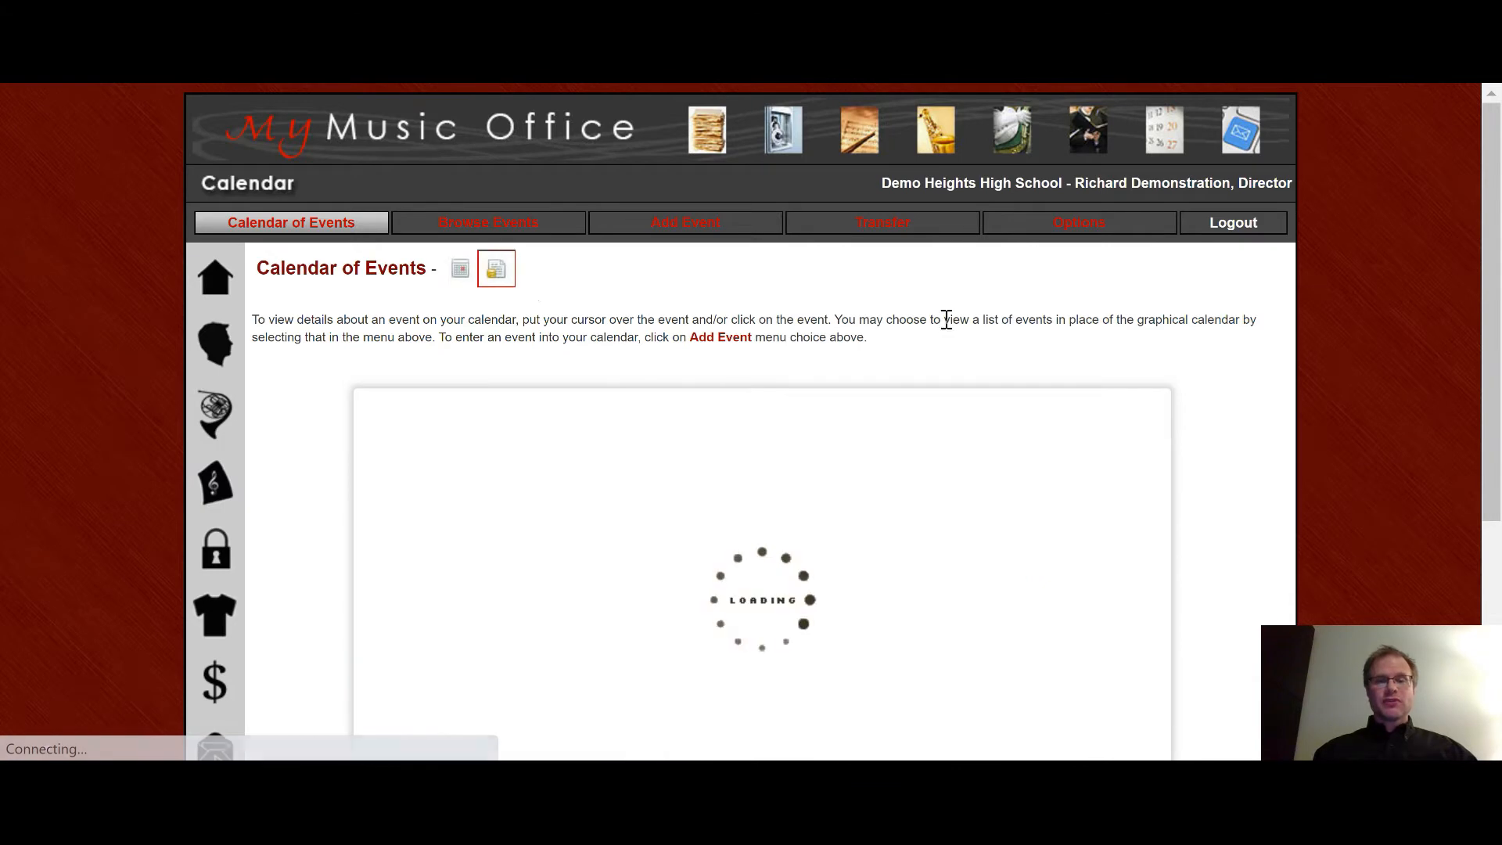
{"action": "scroll", "coordinate": [1247, 462], "scroll_direction": "down", "scroll_amount": 1}
{"action": "scroll", "coordinate": [1247, 470], "scroll_direction": "up", "scroll_amount": 1}
- Return to the graphical month calendar and preview the Connected Learning and Thanksgiving events
{"action": "left_click", "coordinate": [462, 262]}
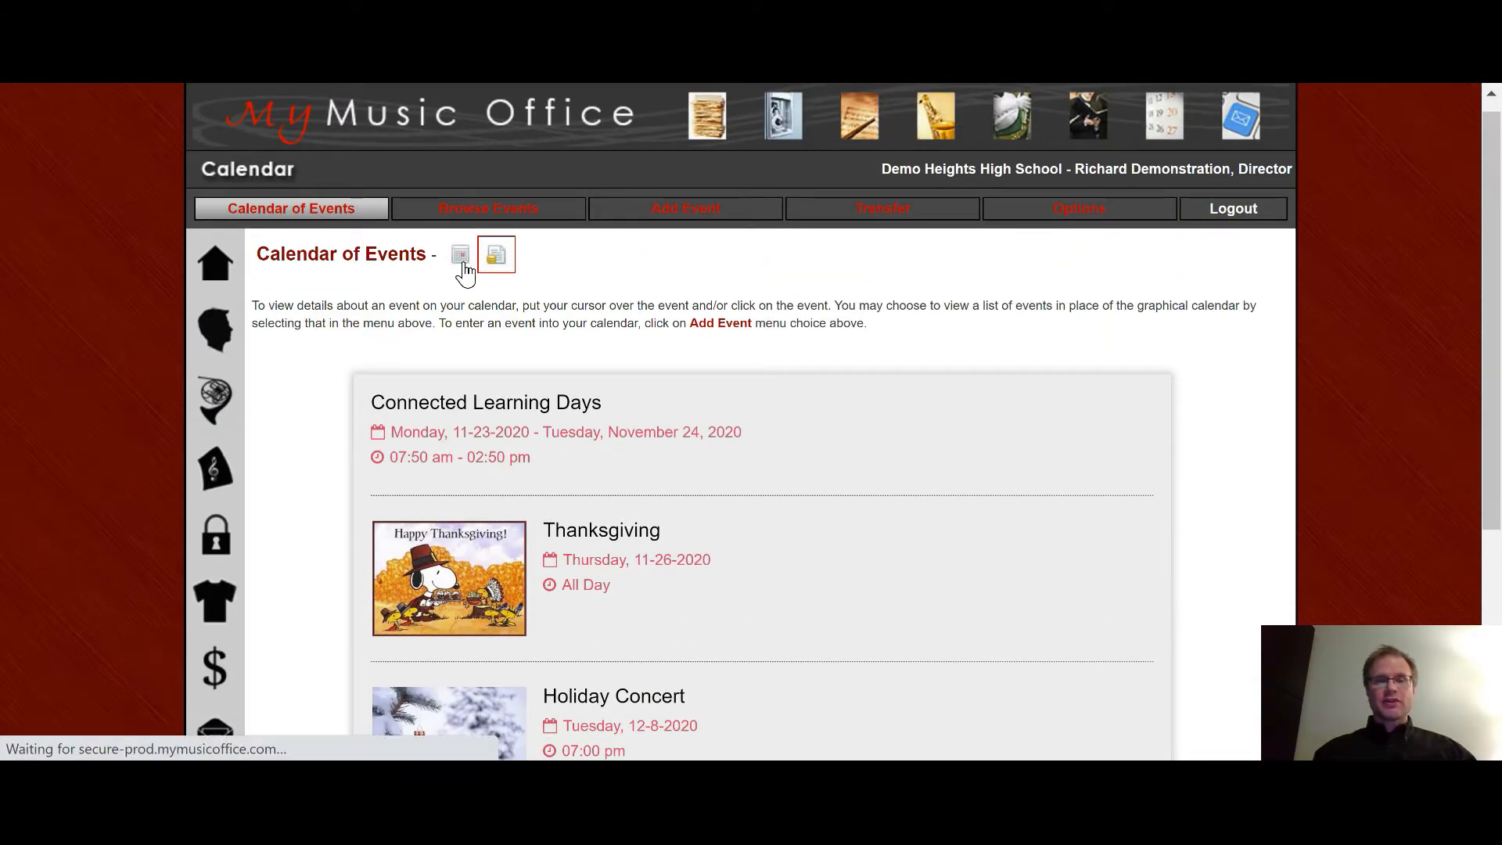
{"action": "scroll", "coordinate": [1225, 578], "scroll_direction": "down", "scroll_amount": 2}
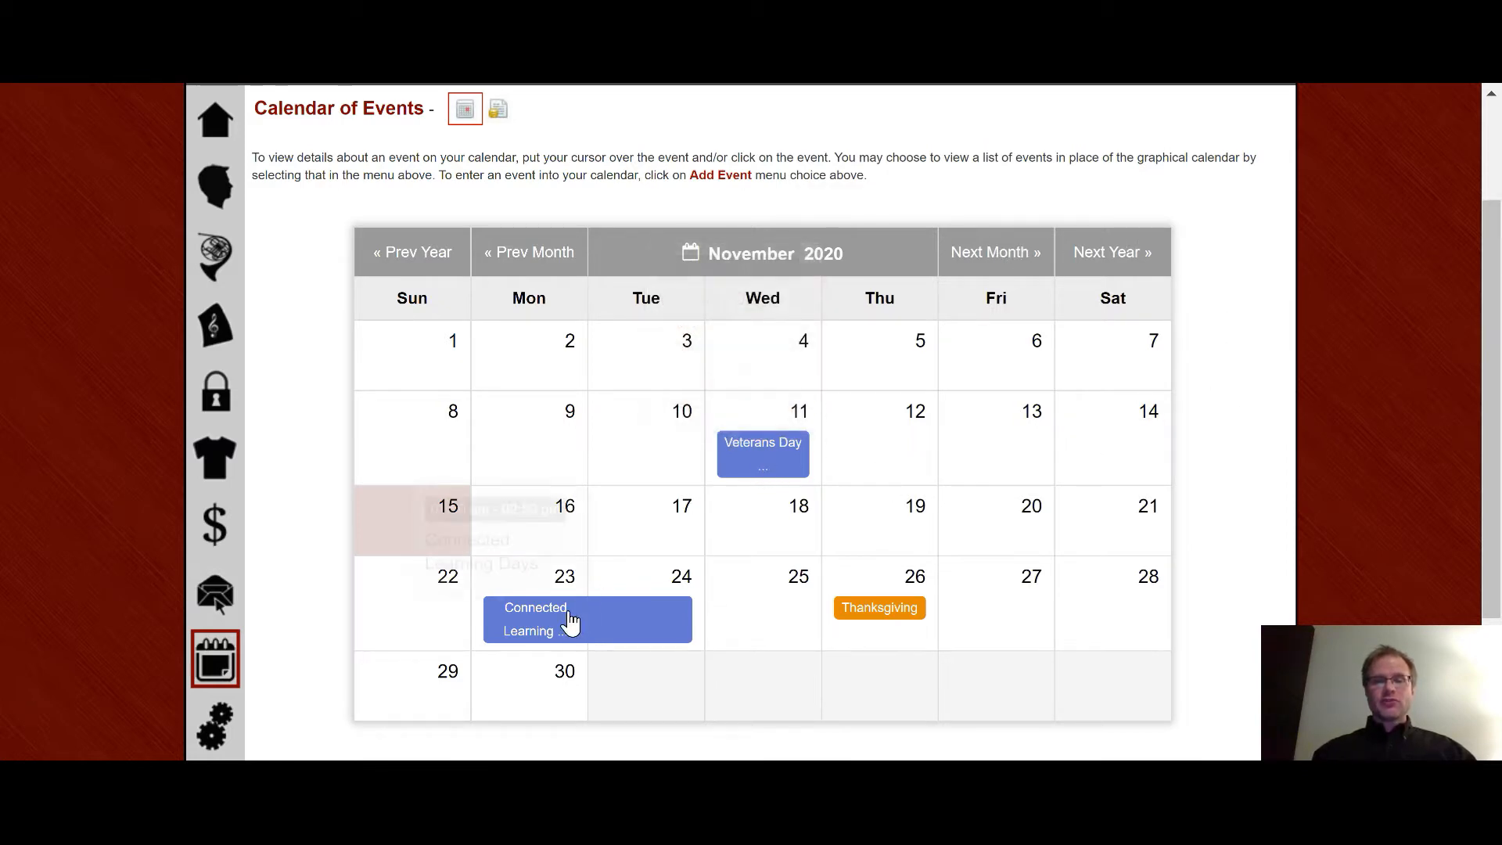
{"action": "mouse_move", "coordinate": [565, 629]}
{"action": "mouse_move", "coordinate": [869, 620]}
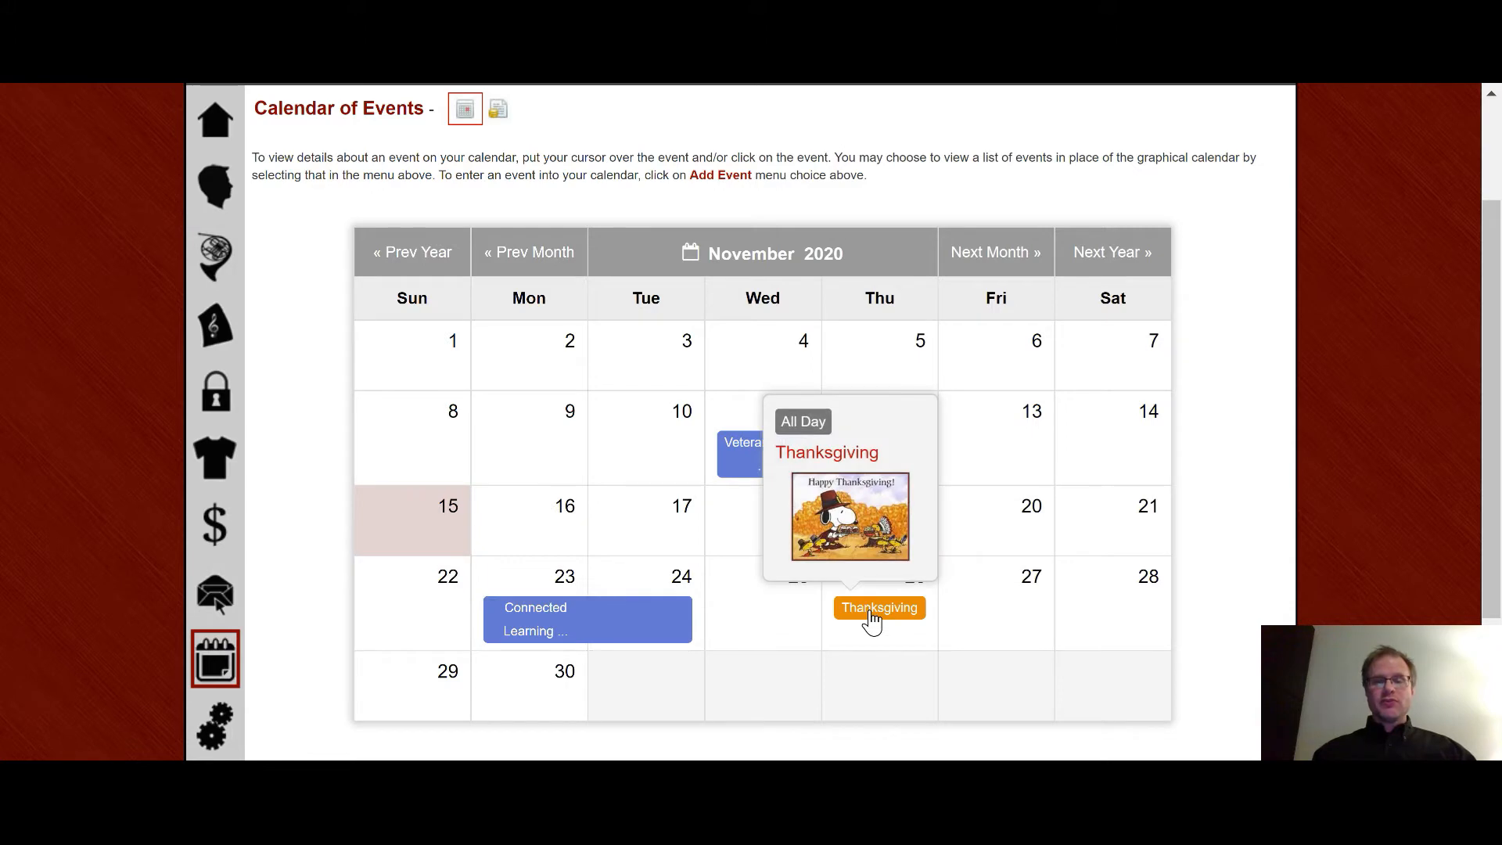
- Open the Veterans Day event on November 11, read its full details and close them to return to the calendar
{"action": "mouse_move", "coordinate": [752, 472]}
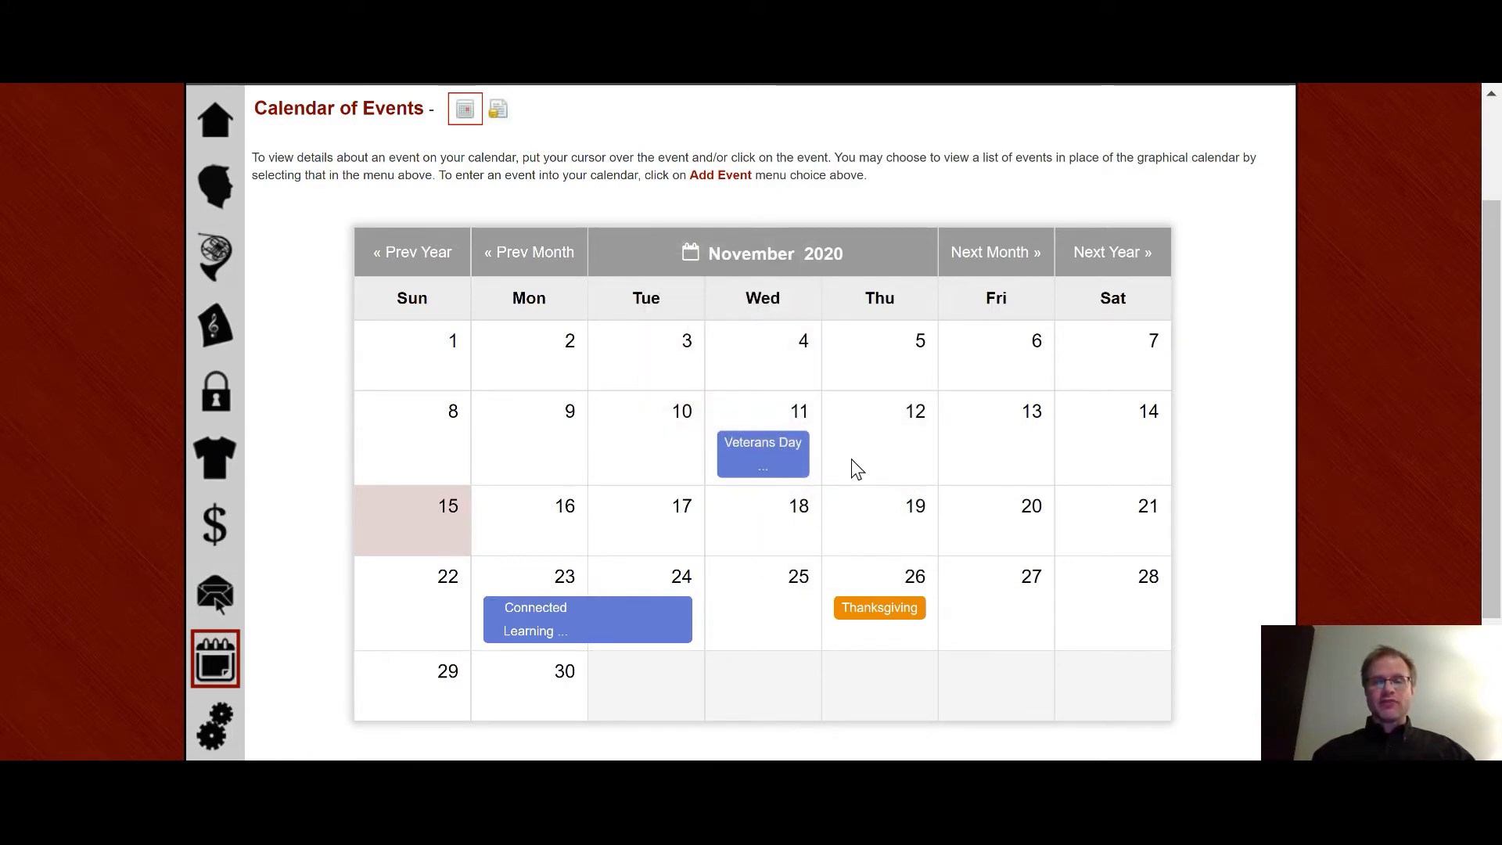
{"action": "left_click", "coordinate": [761, 469]}
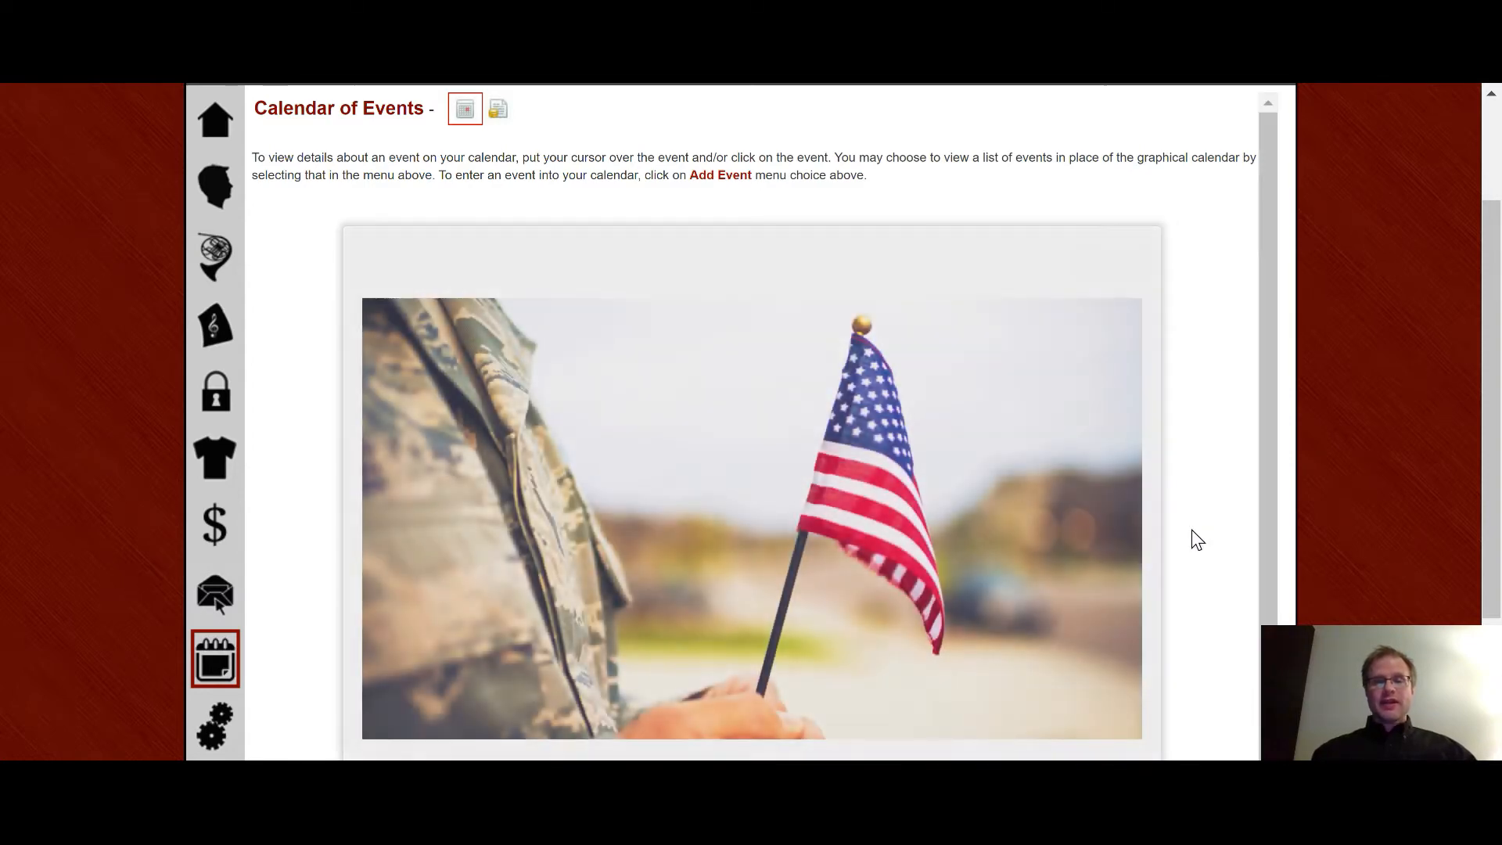
{"action": "scroll", "coordinate": [1193, 538], "scroll_direction": "down", "scroll_amount": 1}
{"action": "scroll", "coordinate": [1193, 532], "scroll_direction": "down", "scroll_amount": 2}
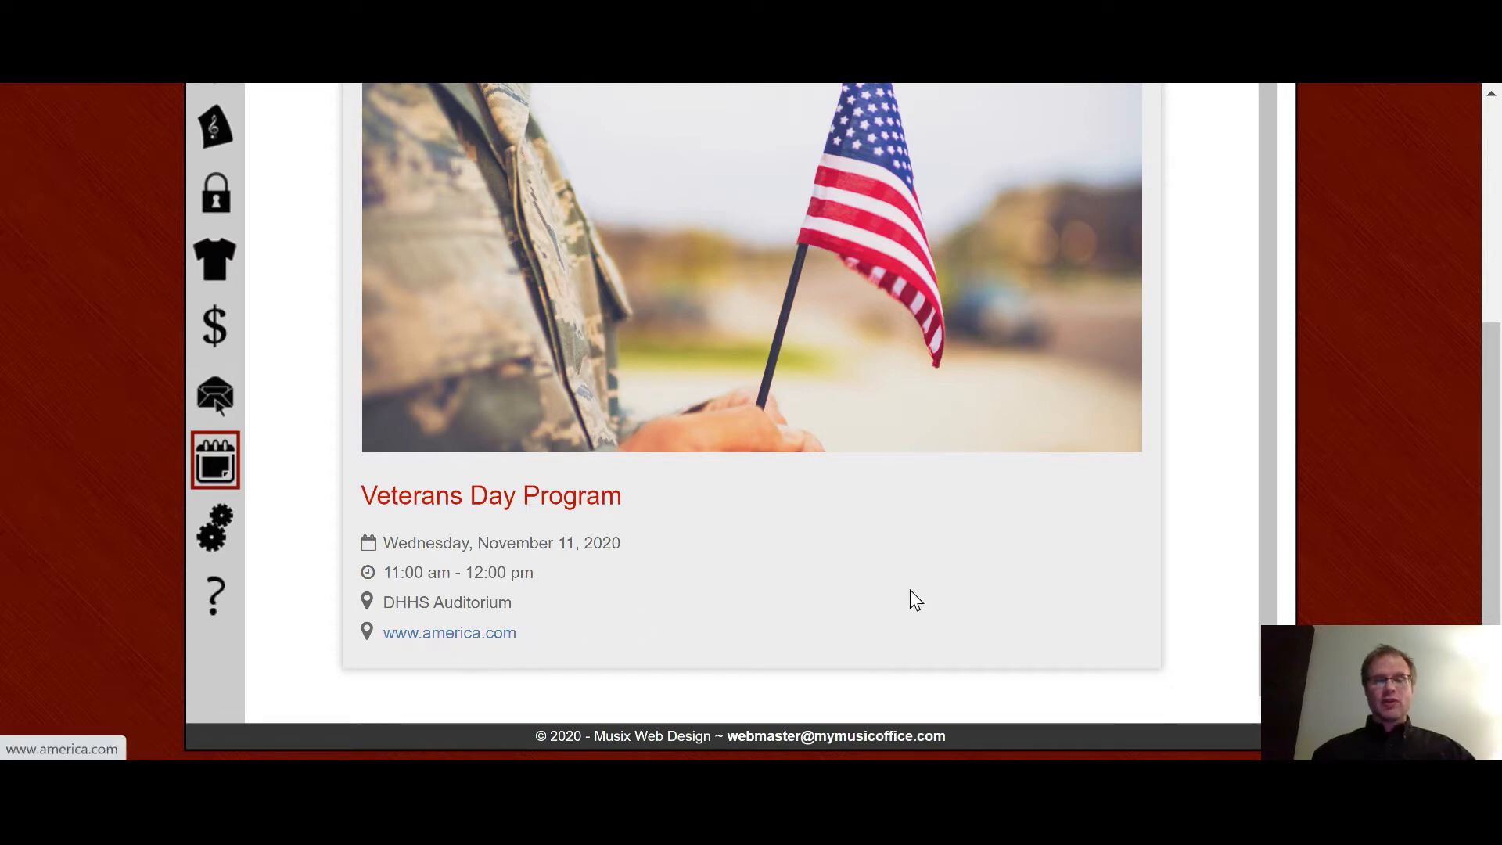
{"action": "scroll", "coordinate": [1185, 454], "scroll_direction": "up", "scroll_amount": 5}
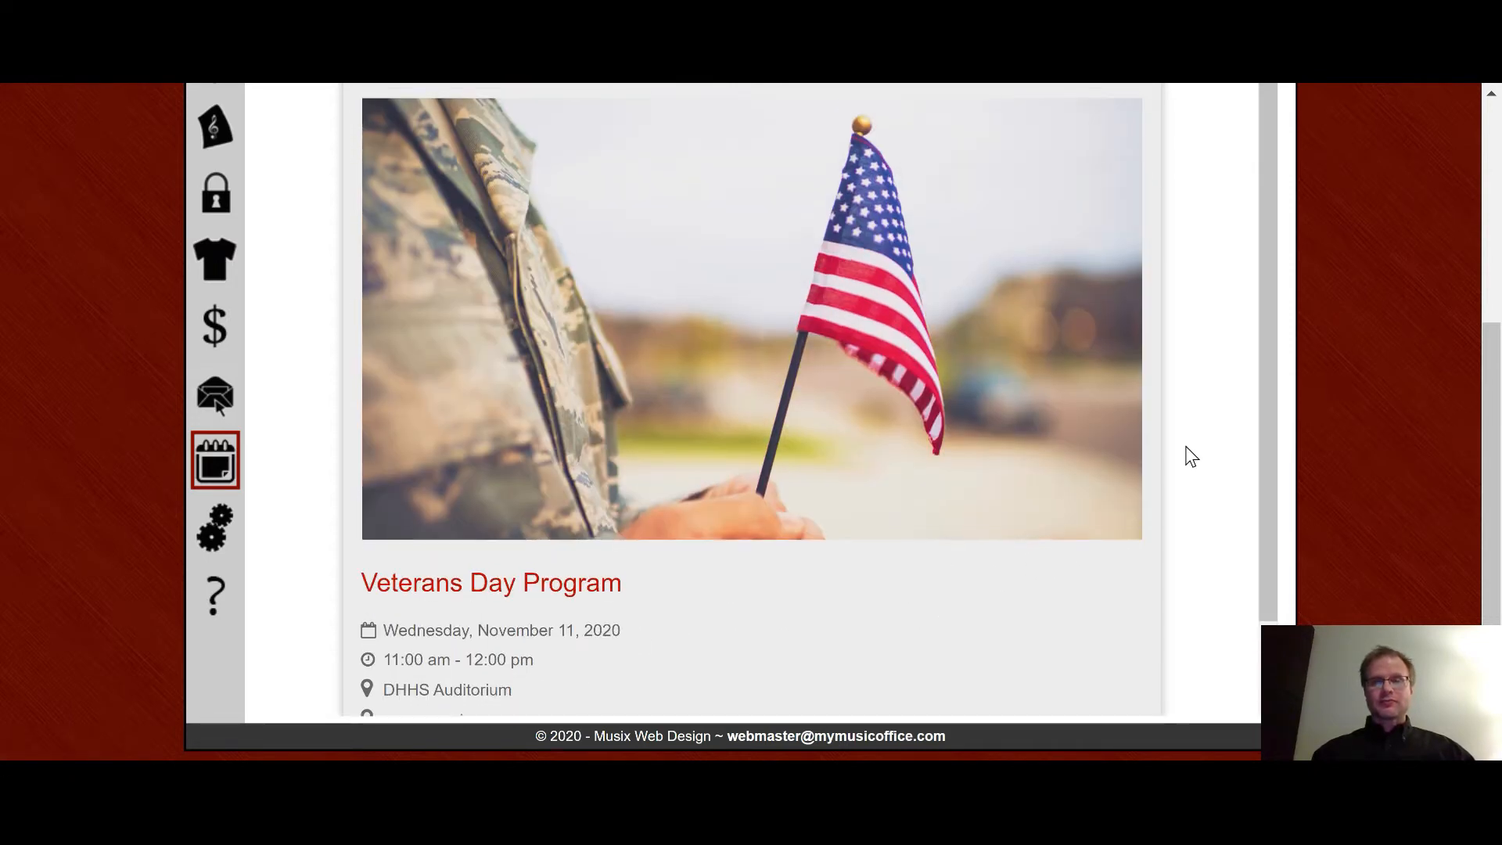
{"action": "left_click", "coordinate": [1101, 357]}
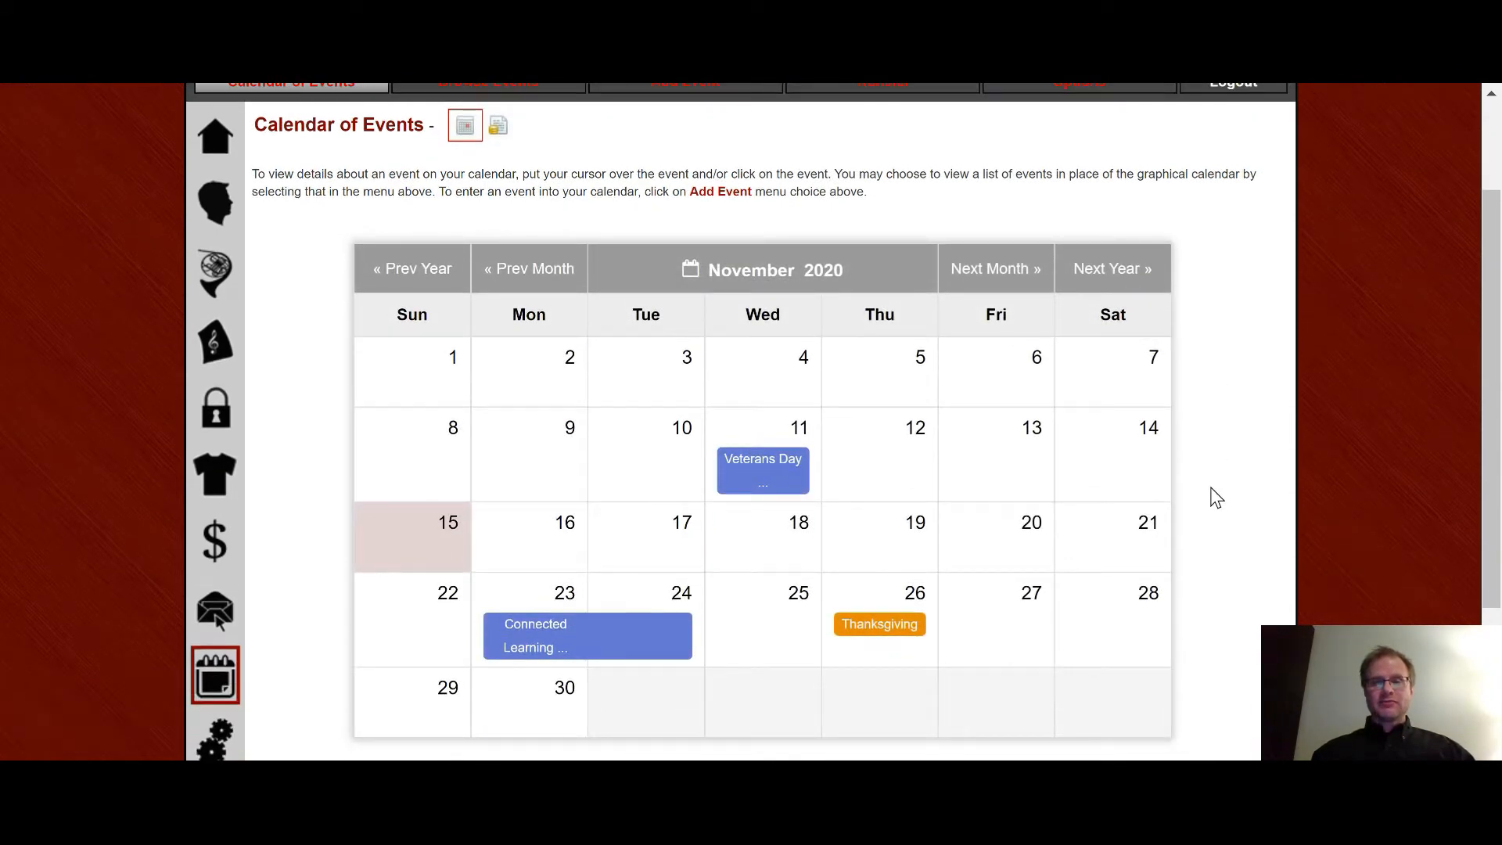
- Open the Browse Events listing and filter it to the month 11 - November
{"action": "scroll", "coordinate": [1215, 497], "scroll_direction": "up", "scroll_amount": 3}
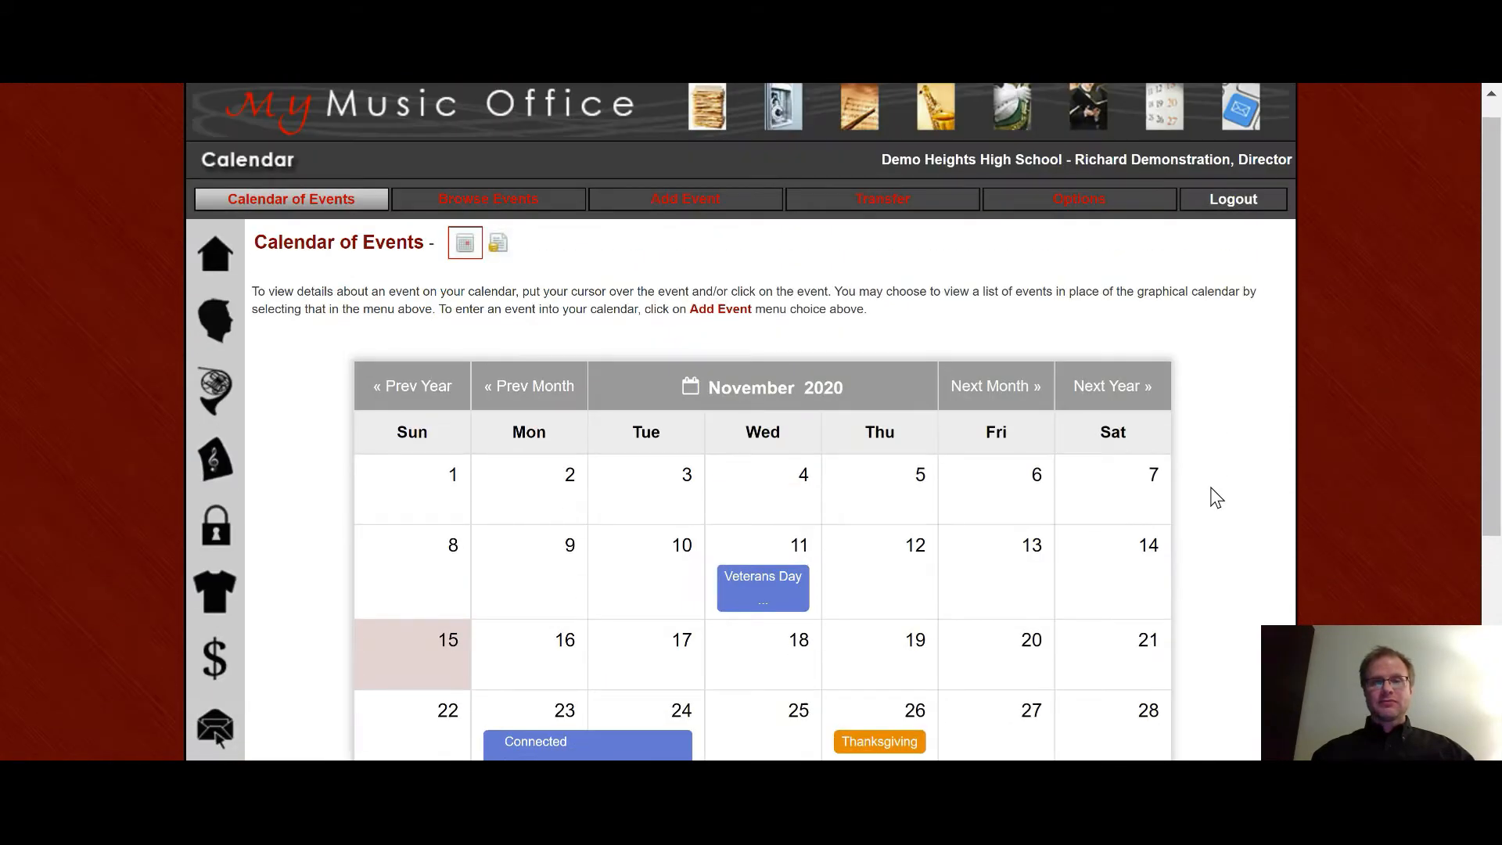
{"action": "left_click", "coordinate": [507, 205]}
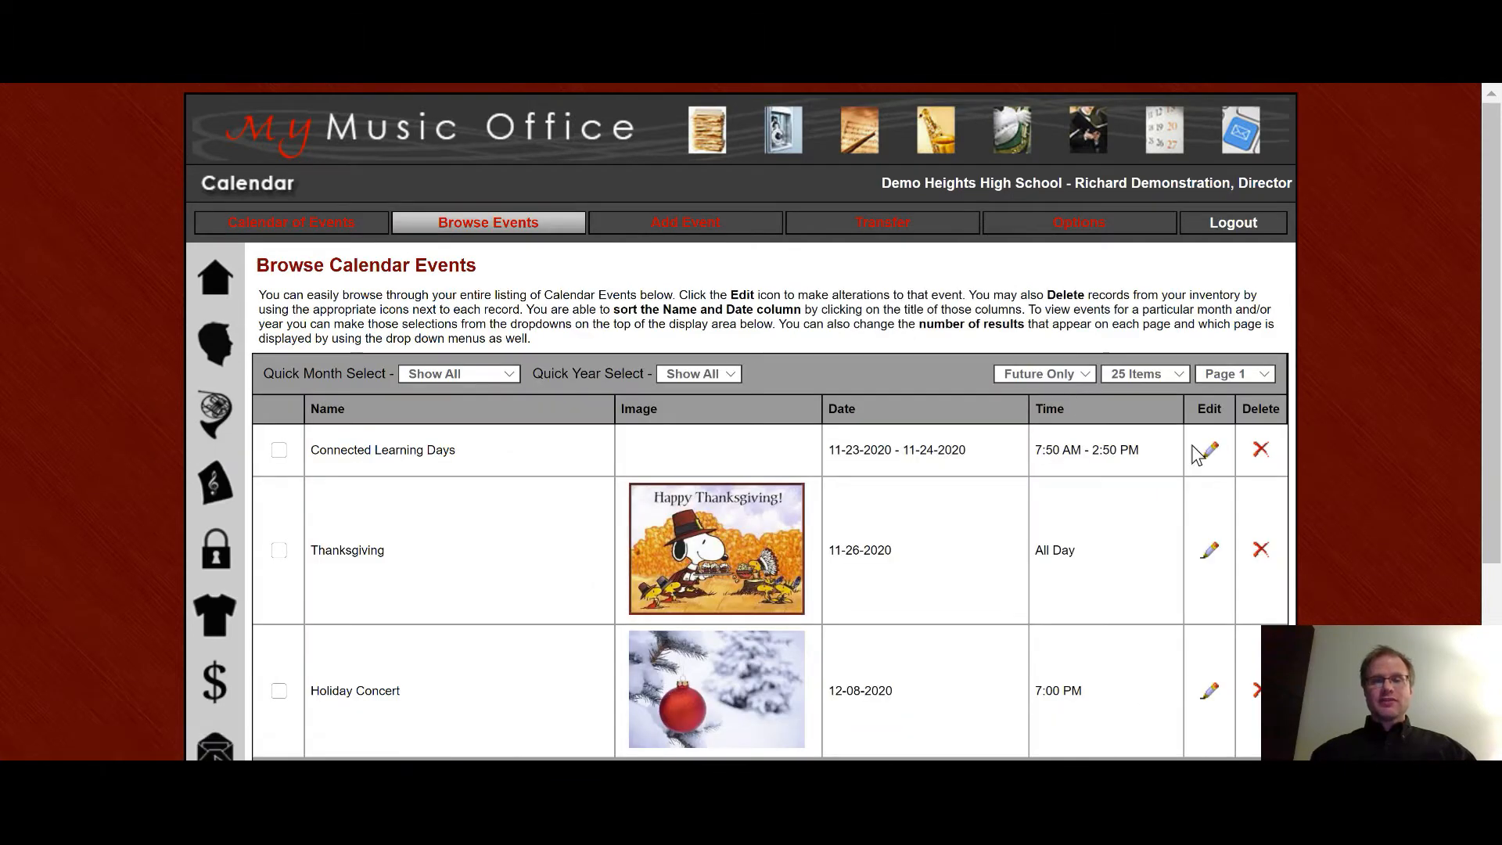
{"action": "scroll", "coordinate": [1349, 549], "scroll_direction": "down", "scroll_amount": 1}
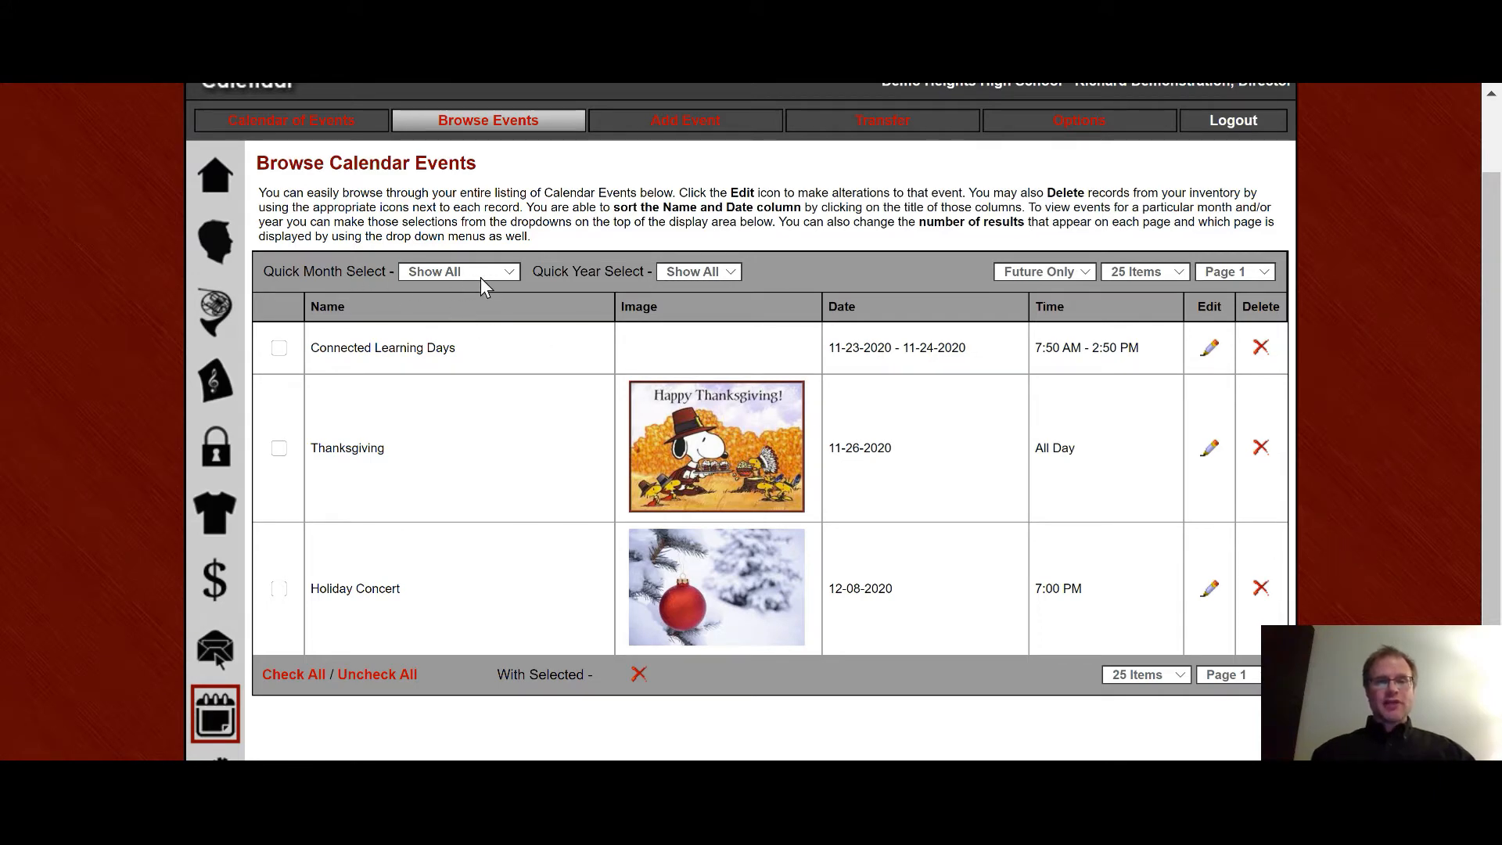
{"action": "left_click", "coordinate": [501, 274]}
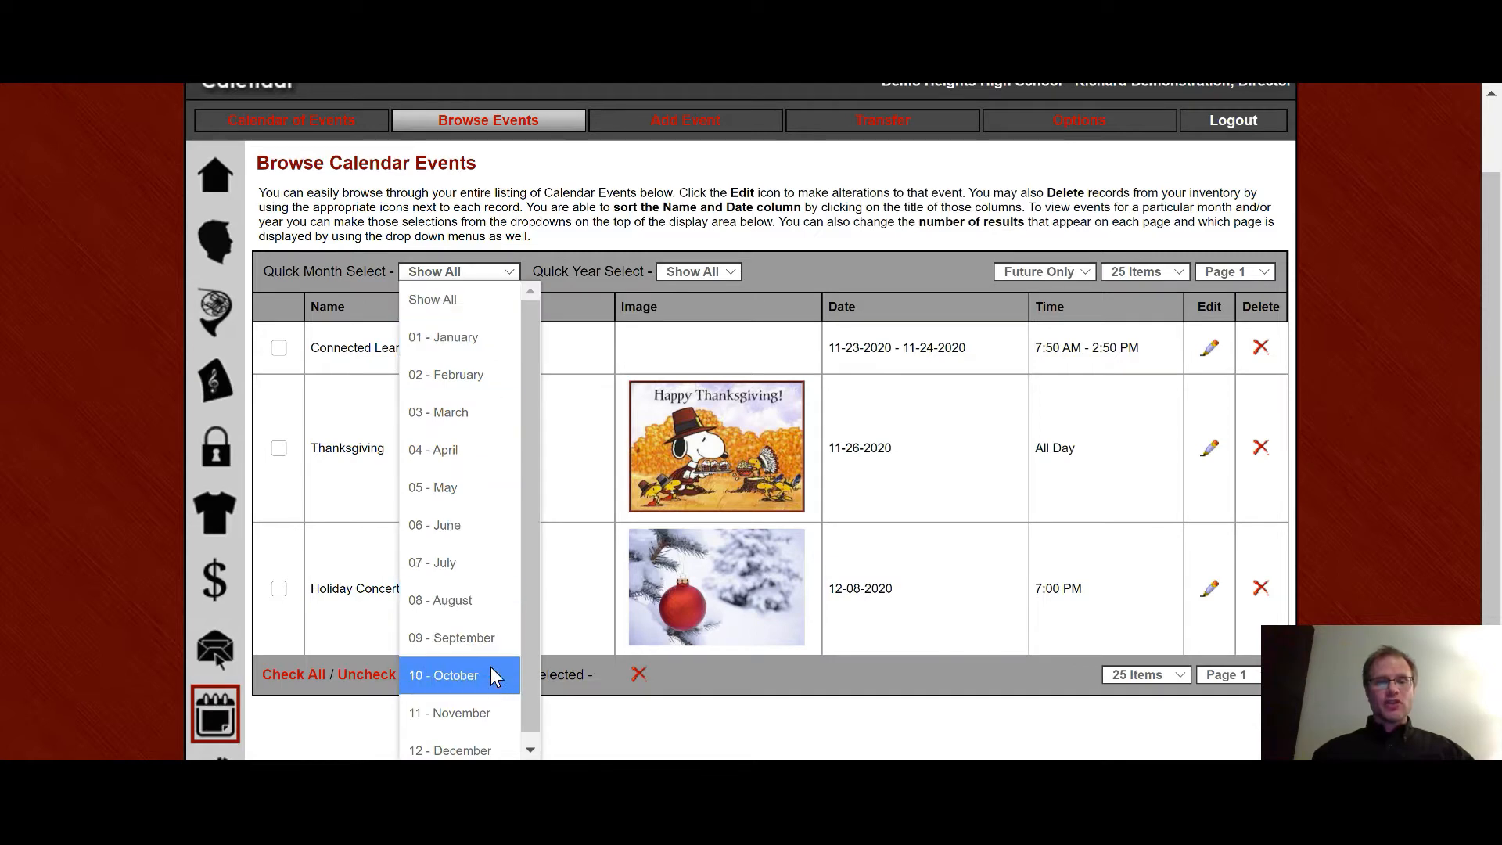
{"action": "left_click", "coordinate": [468, 711]}
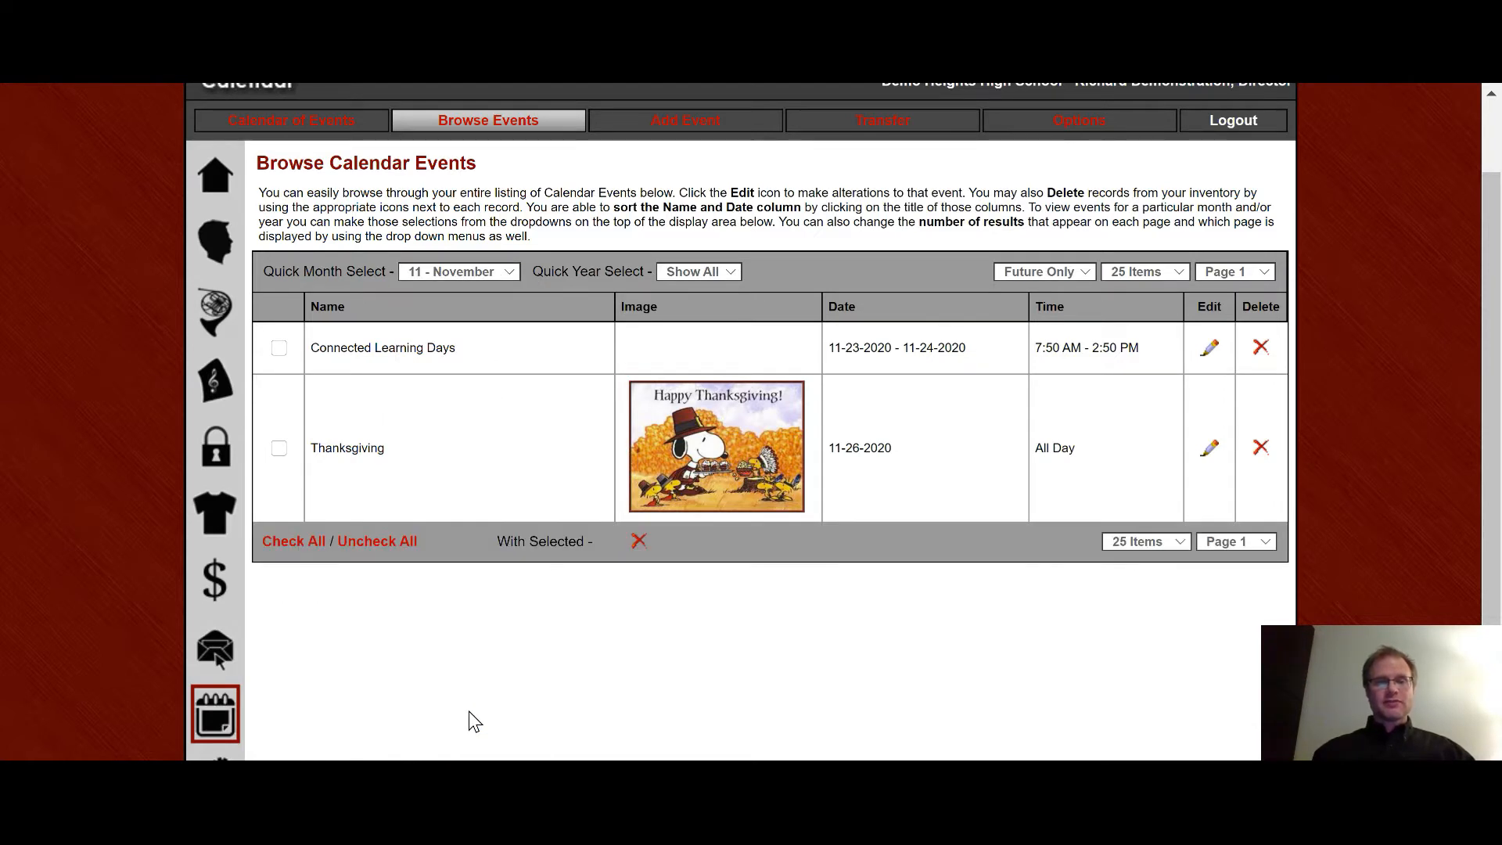
- Reset the month filter to Show All and look through the year and Future Only / All Events filter choices
{"action": "left_click", "coordinate": [498, 274]}
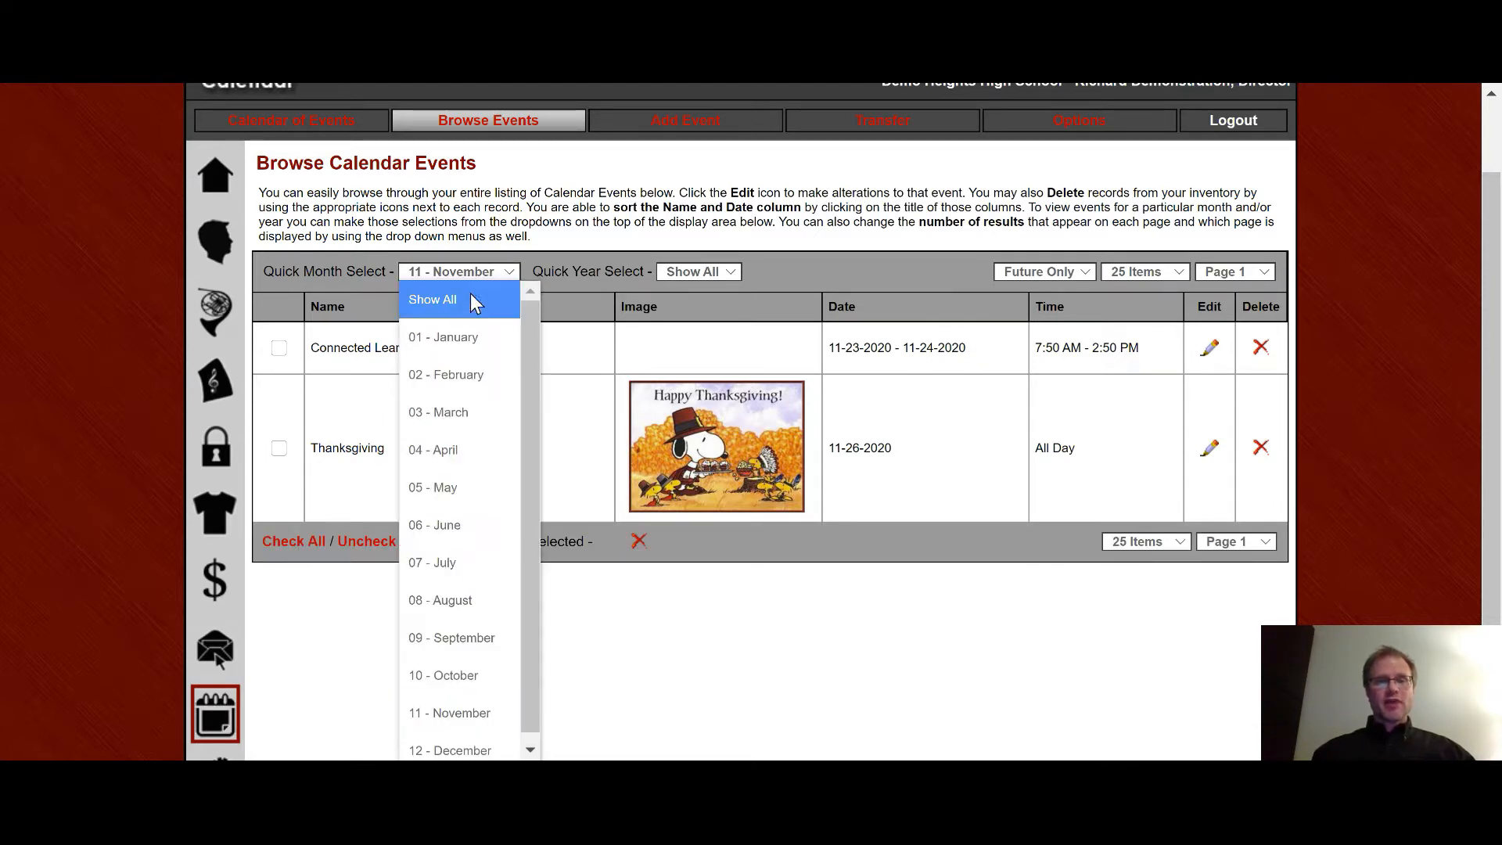
{"action": "left_click", "coordinate": [466, 301]}
{"action": "left_click", "coordinate": [709, 272]}
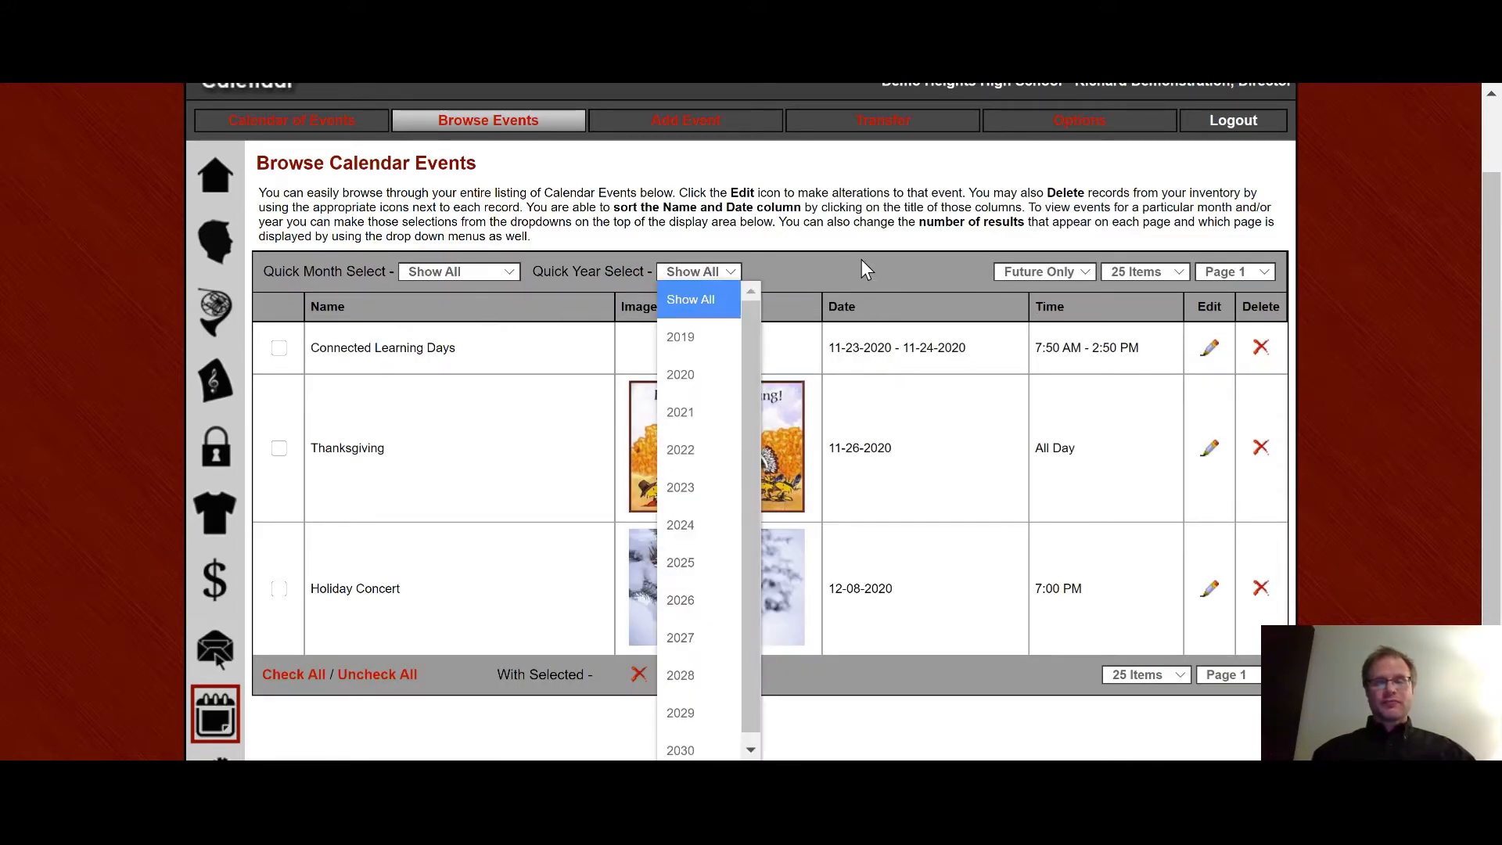
{"action": "left_click", "coordinate": [890, 265]}
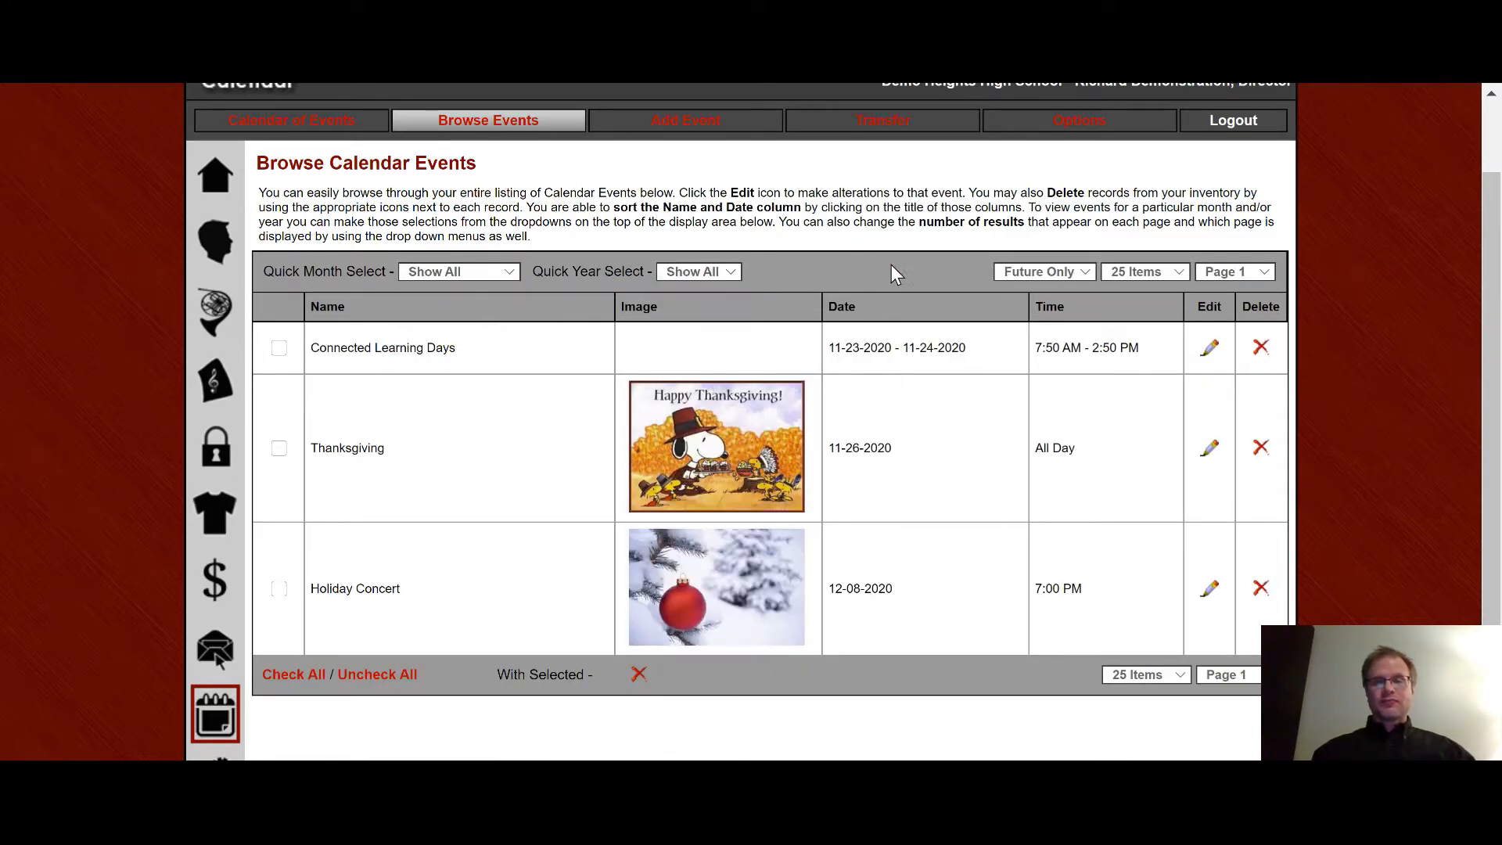
{"action": "left_click", "coordinate": [1083, 272]}
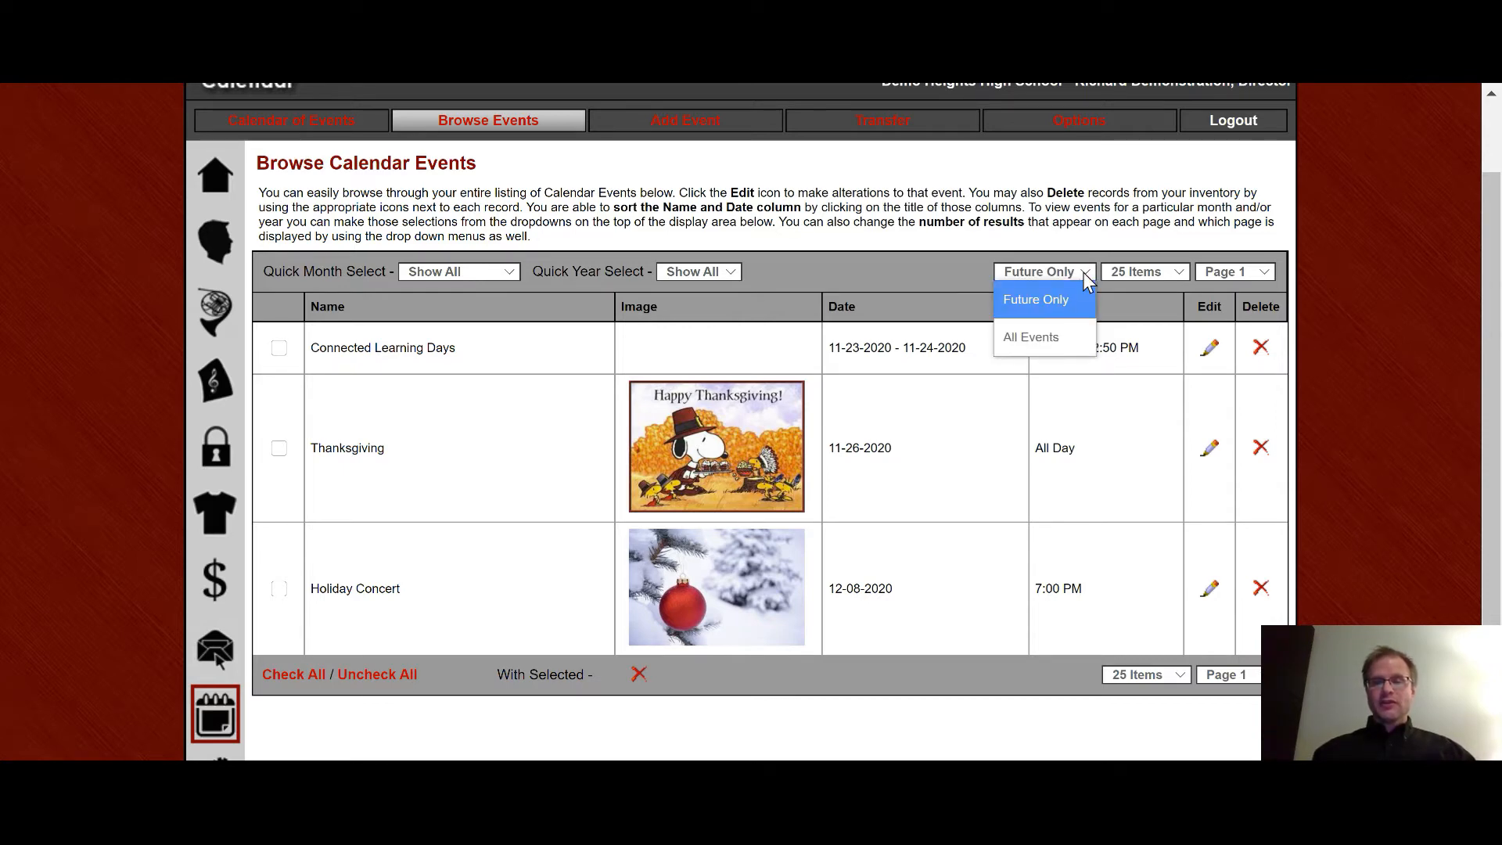
{"action": "left_click", "coordinate": [918, 270]}
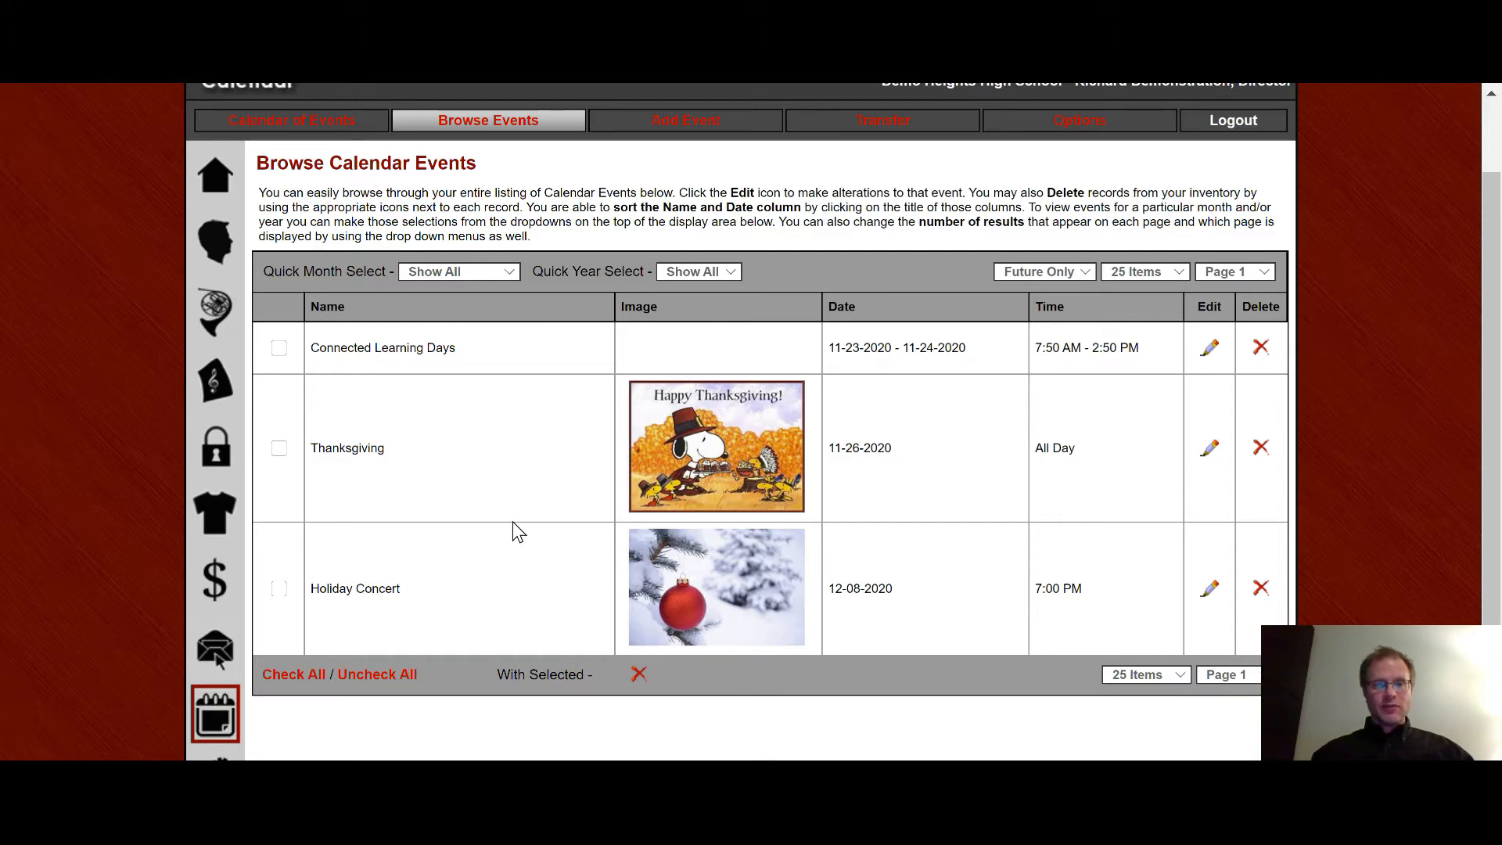
- Start adding a new calendar event and name it "Test Event"
{"action": "scroll", "coordinate": [513, 521], "scroll_direction": "up", "scroll_amount": 2}
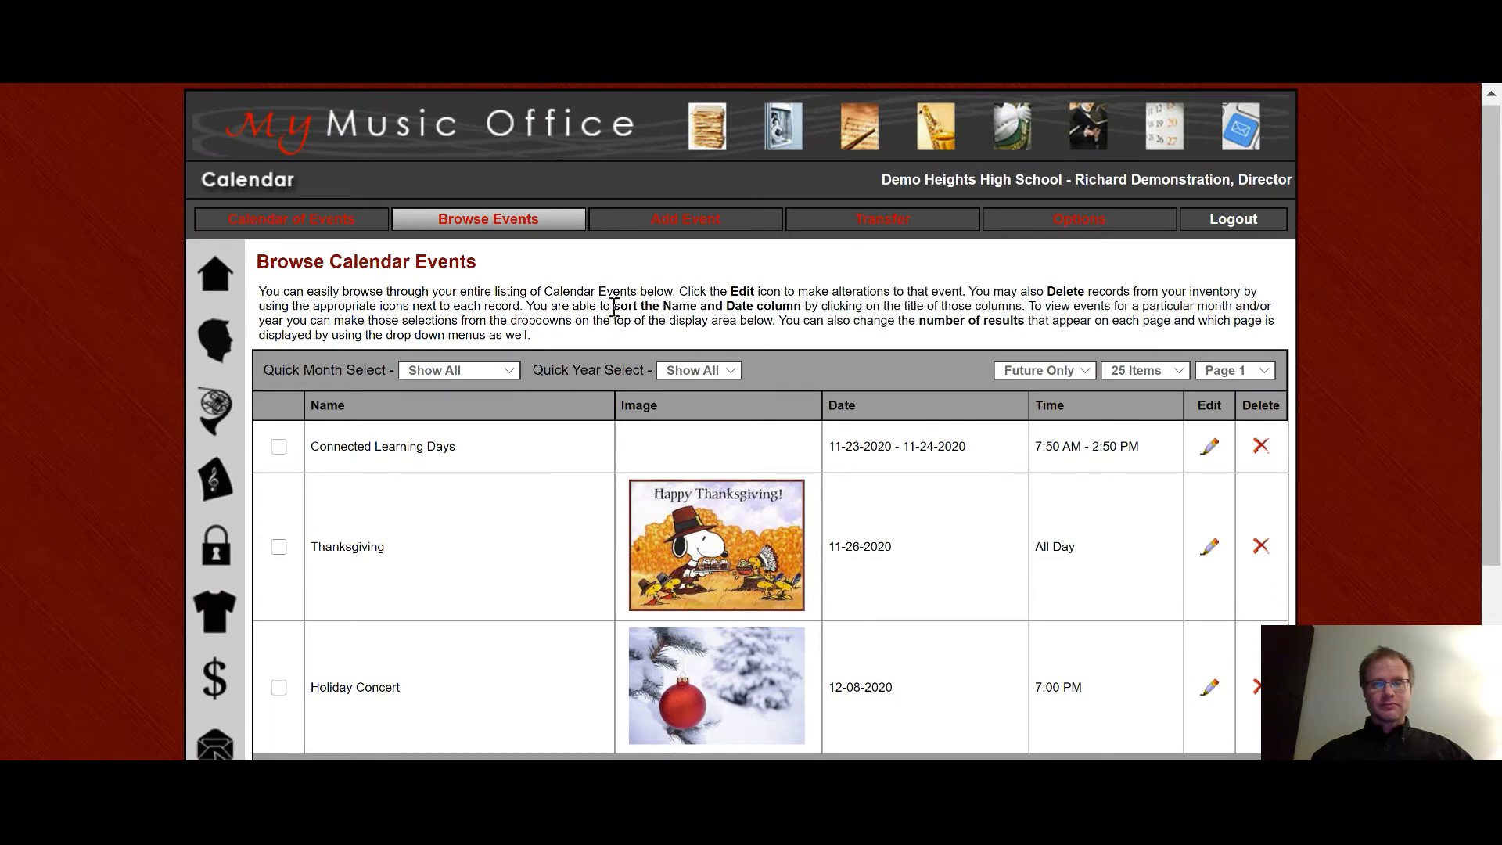
{"action": "left_click", "coordinate": [688, 222]}
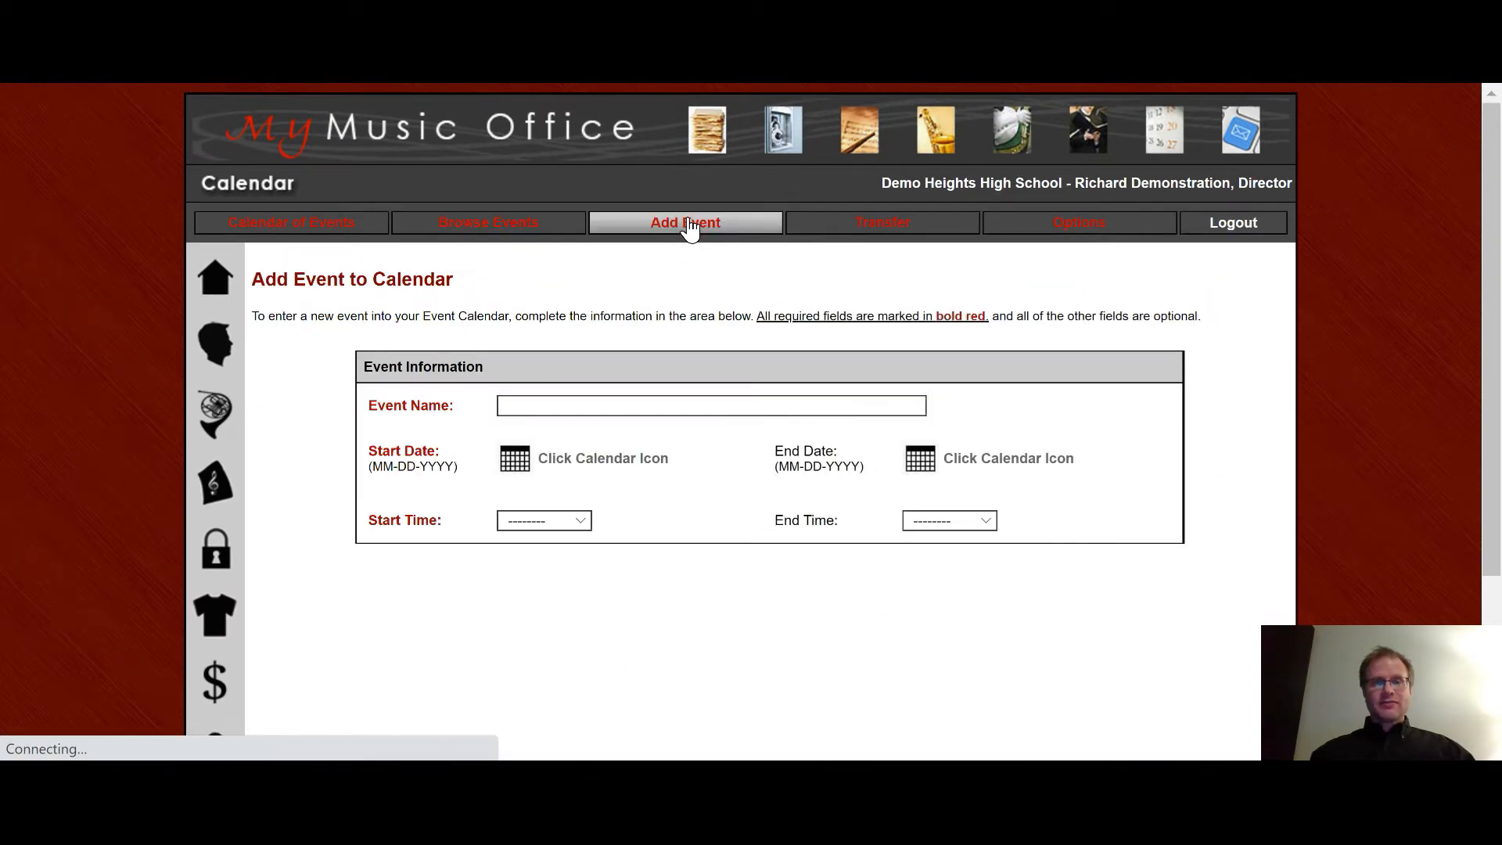
{"action": "scroll", "coordinate": [783, 446], "scroll_direction": "down", "scroll_amount": 2}
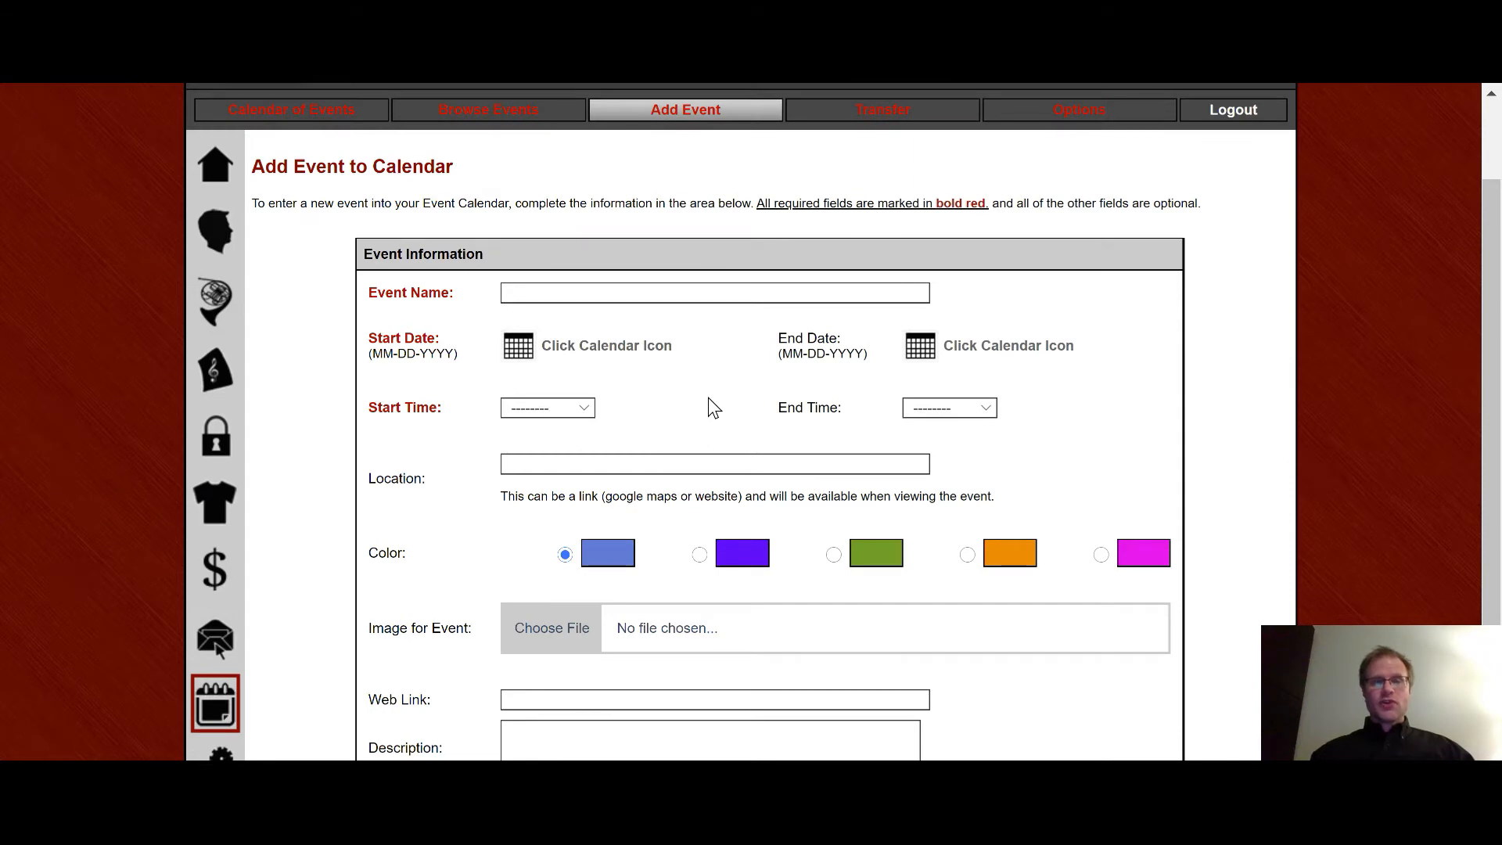
{"action": "scroll", "coordinate": [707, 398], "scroll_direction": "down", "scroll_amount": 1}
{"action": "left_click", "coordinate": [716, 276]}
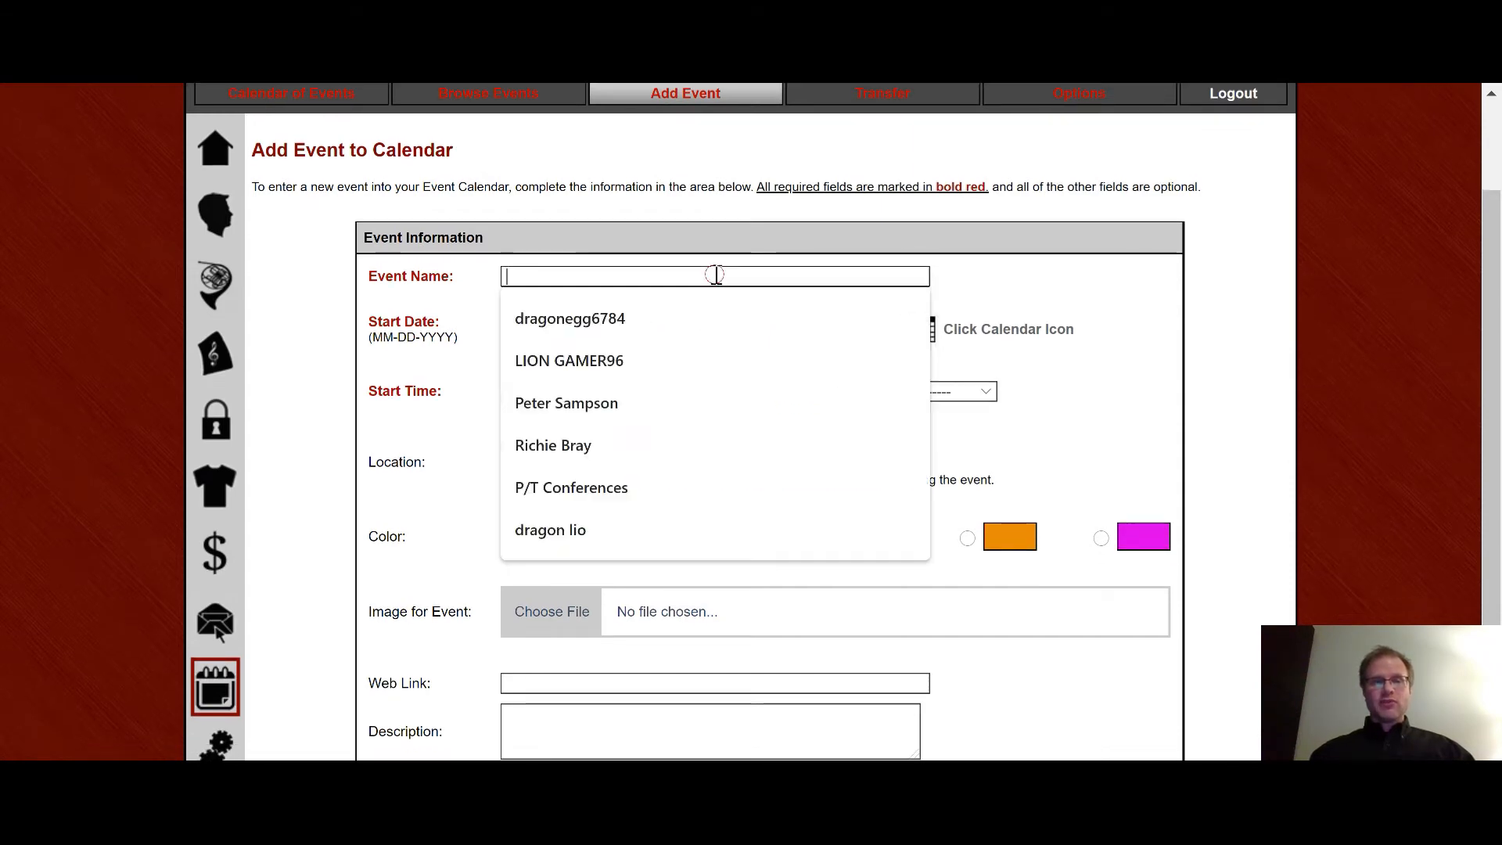
{"action": "type", "text": "Test"}
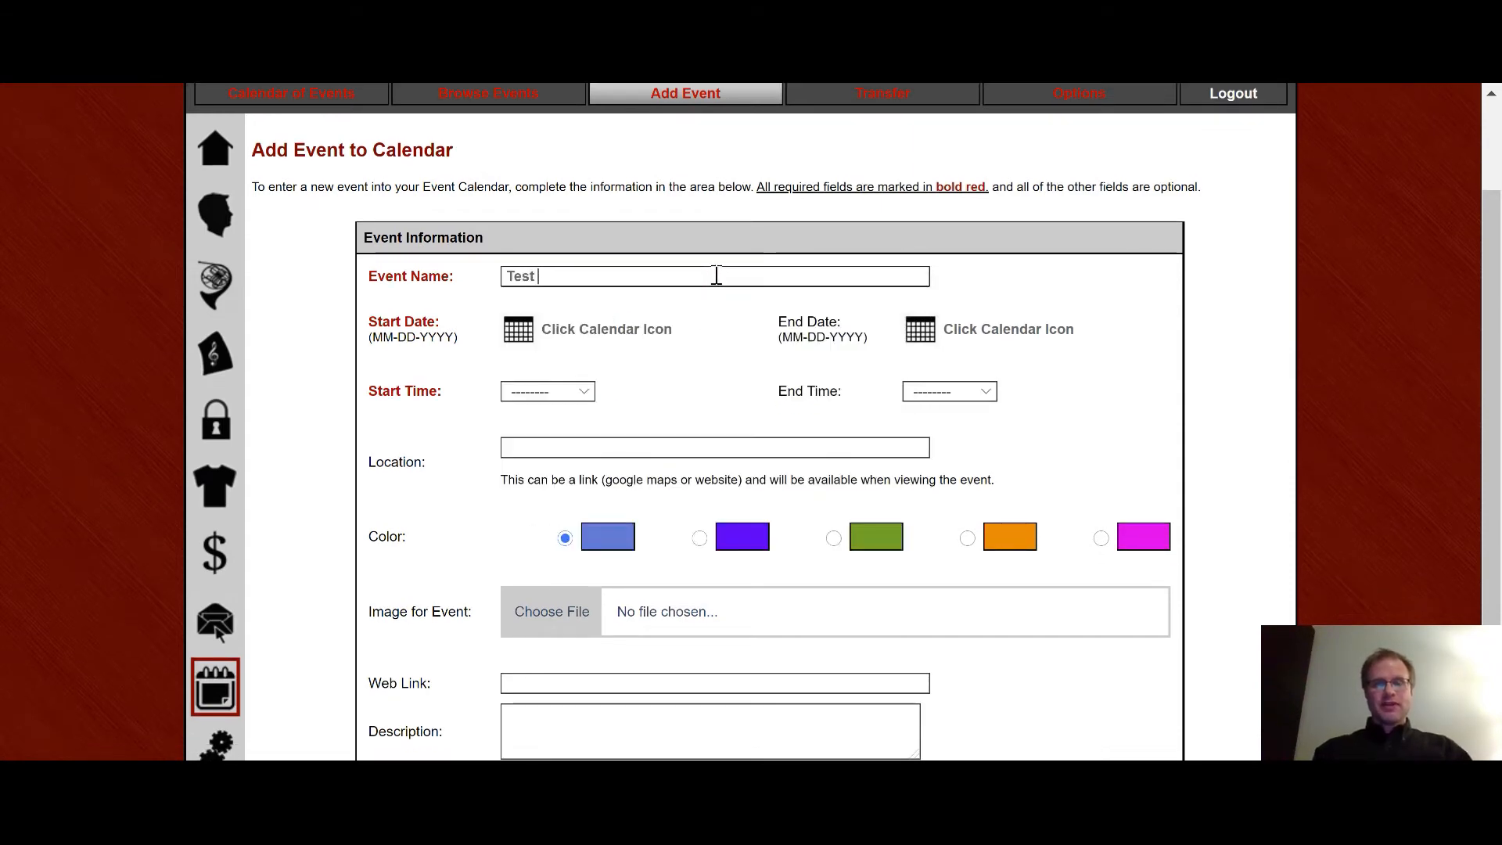
{"action": "type", "text": " Event"}
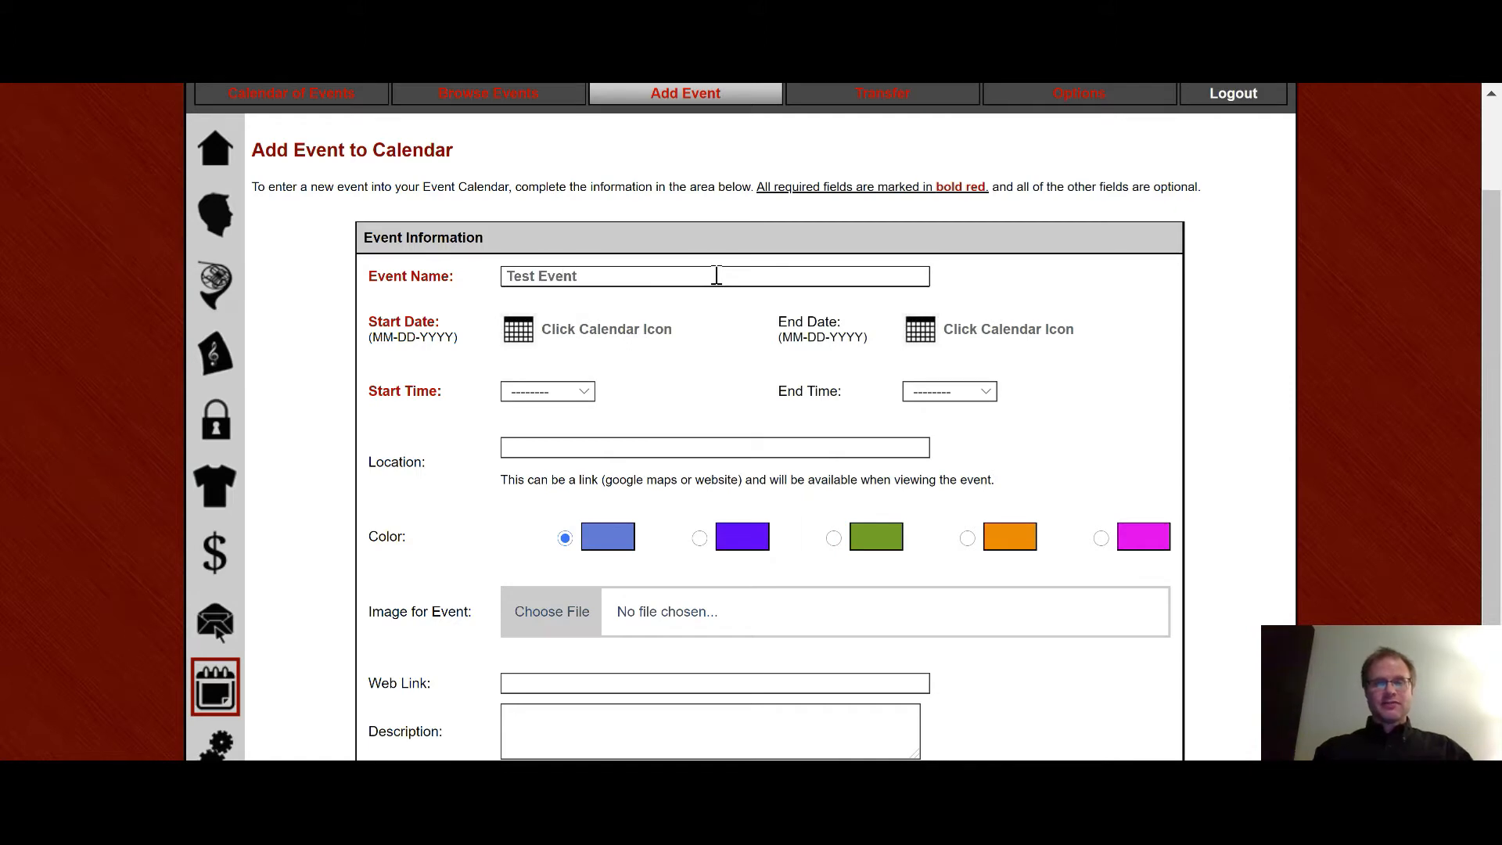
{"action": "key", "text": "Tab"}
- Set the event's start date to 12-10-2020 and its start time to 1:00 PM
{"action": "left_click", "coordinate": [518, 329]}
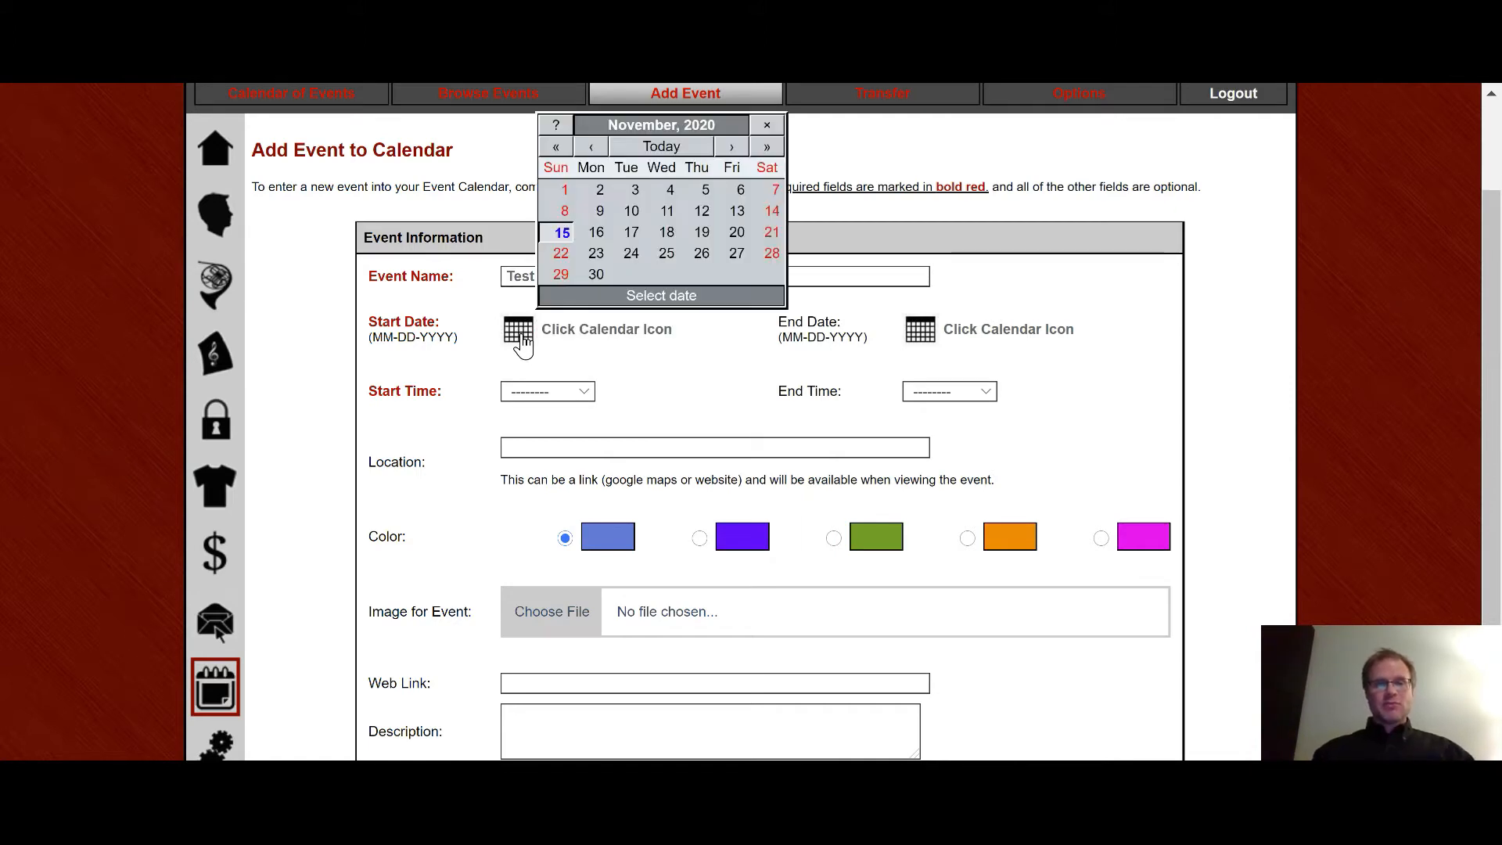
{"action": "left_click", "coordinate": [731, 146]}
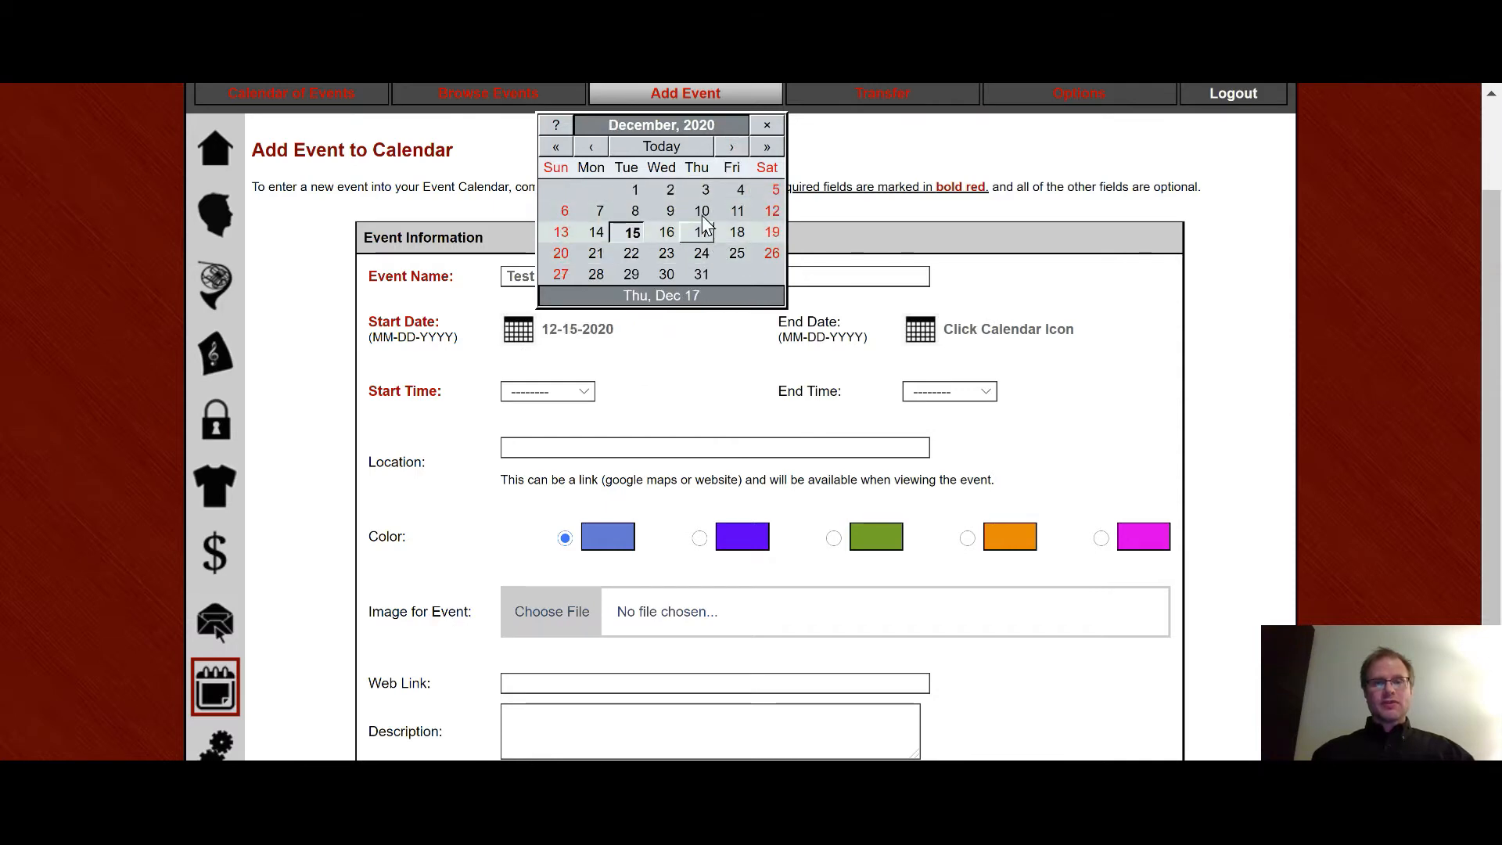
{"action": "left_click", "coordinate": [701, 212]}
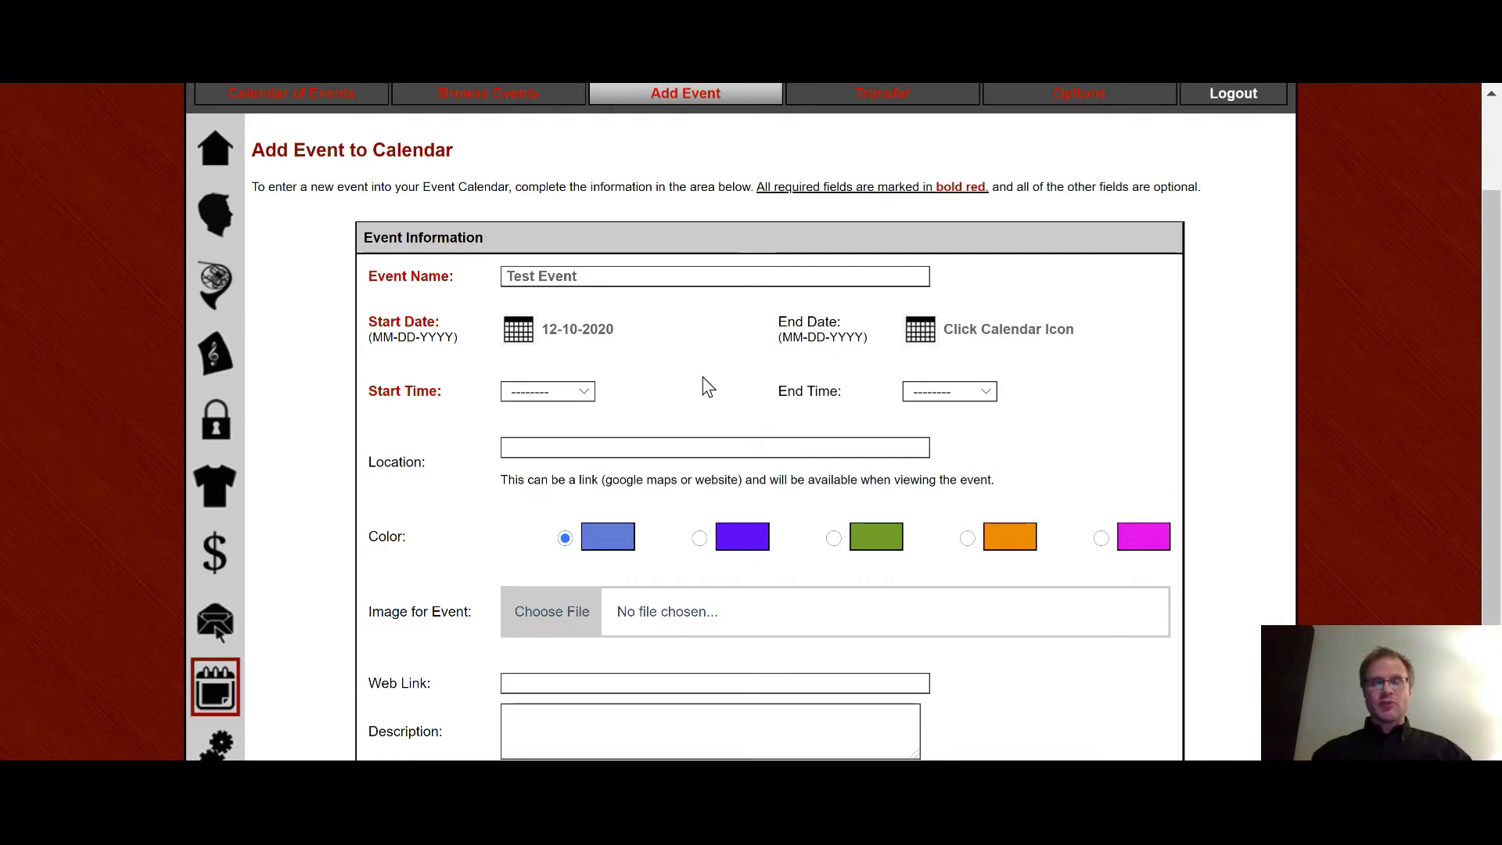
{"action": "left_click", "coordinate": [586, 394]}
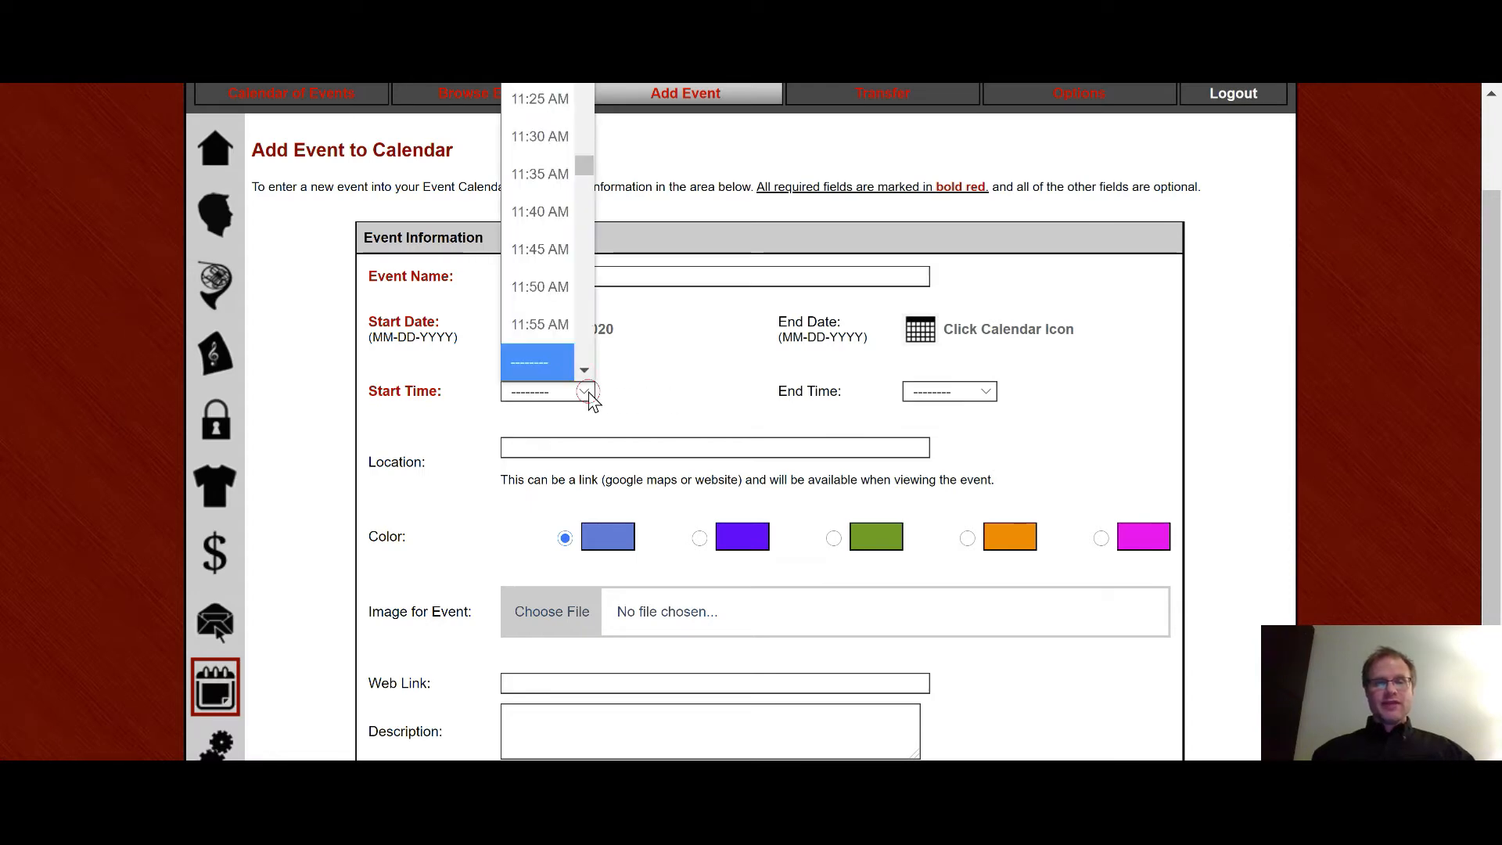
{"action": "scroll", "coordinate": [587, 330], "scroll_direction": "down", "scroll_amount": 9}
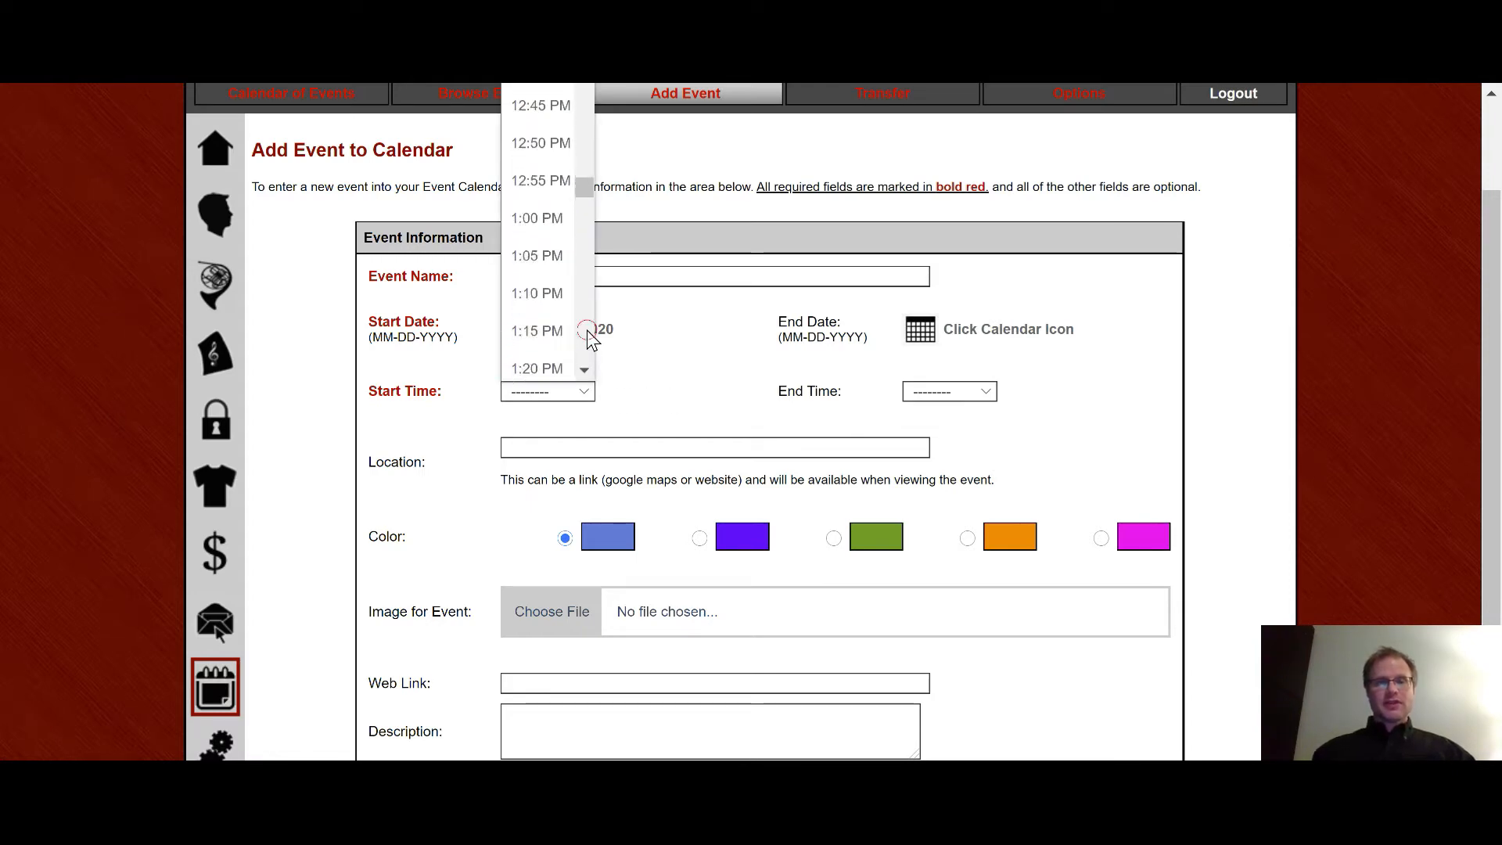
{"action": "left_click", "coordinate": [537, 119]}
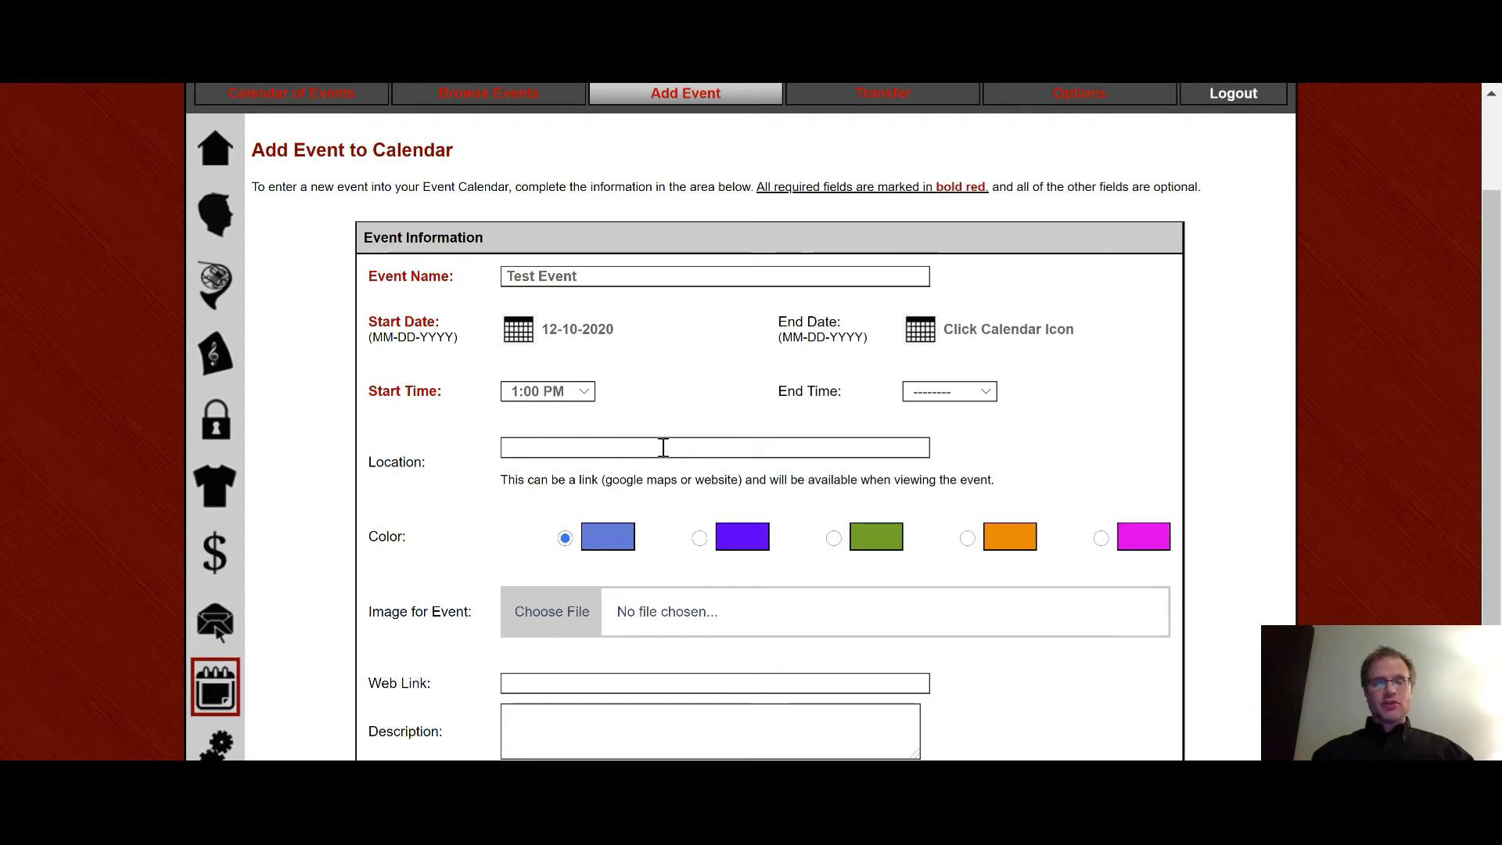
- Set the event's location to "DHHS Band Room" and choose green as its color
{"action": "left_click", "coordinate": [695, 446]}
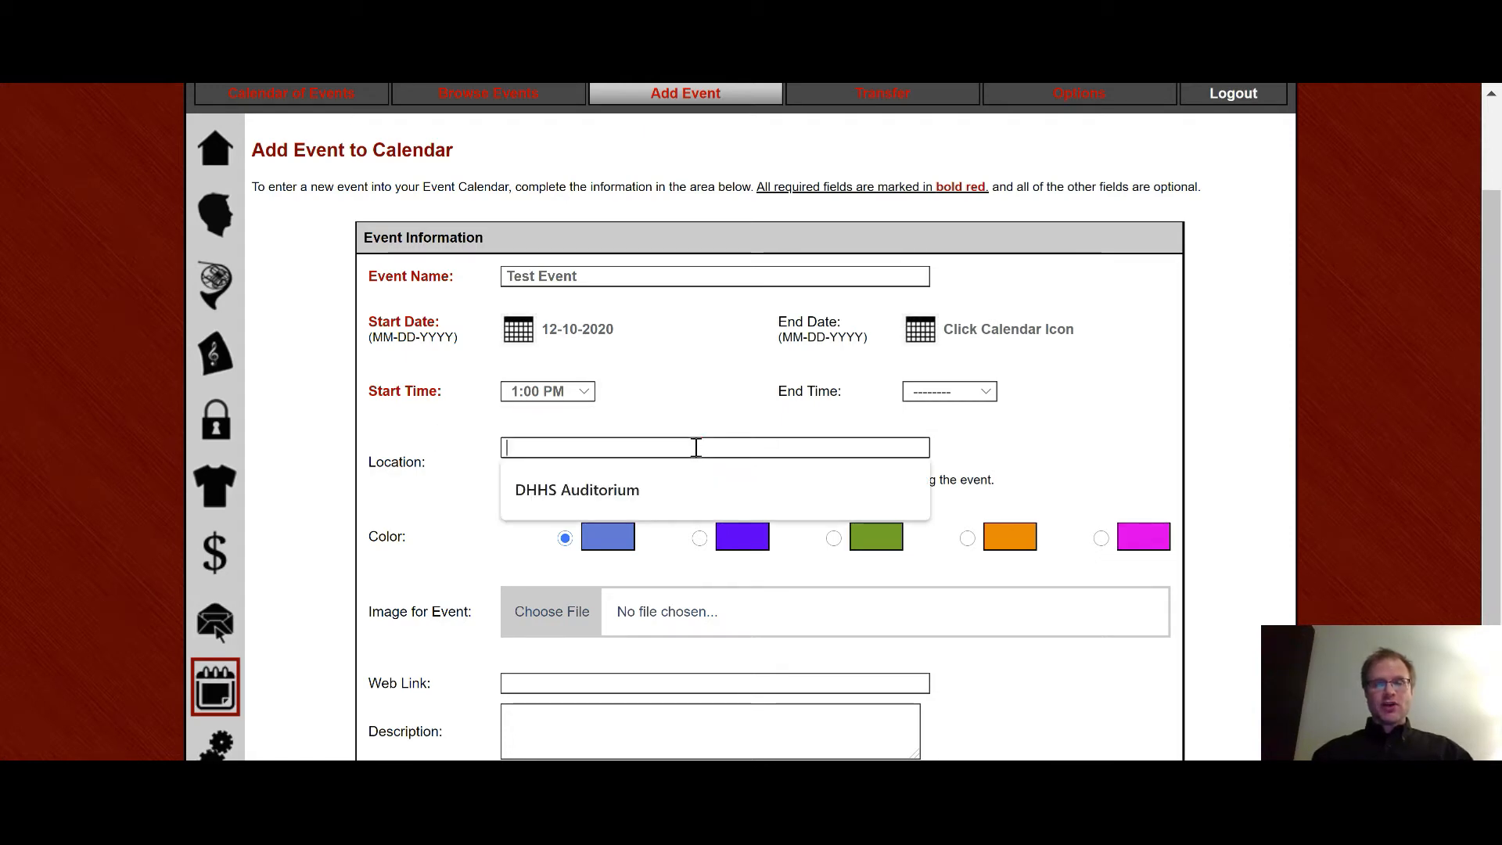
{"action": "key", "text": "Down"}
{"action": "key", "text": "Return"}
{"action": "left_click_drag", "start_coordinate": [679, 447], "coordinate": [550, 448]}
{"action": "type", "text": "ABan"}
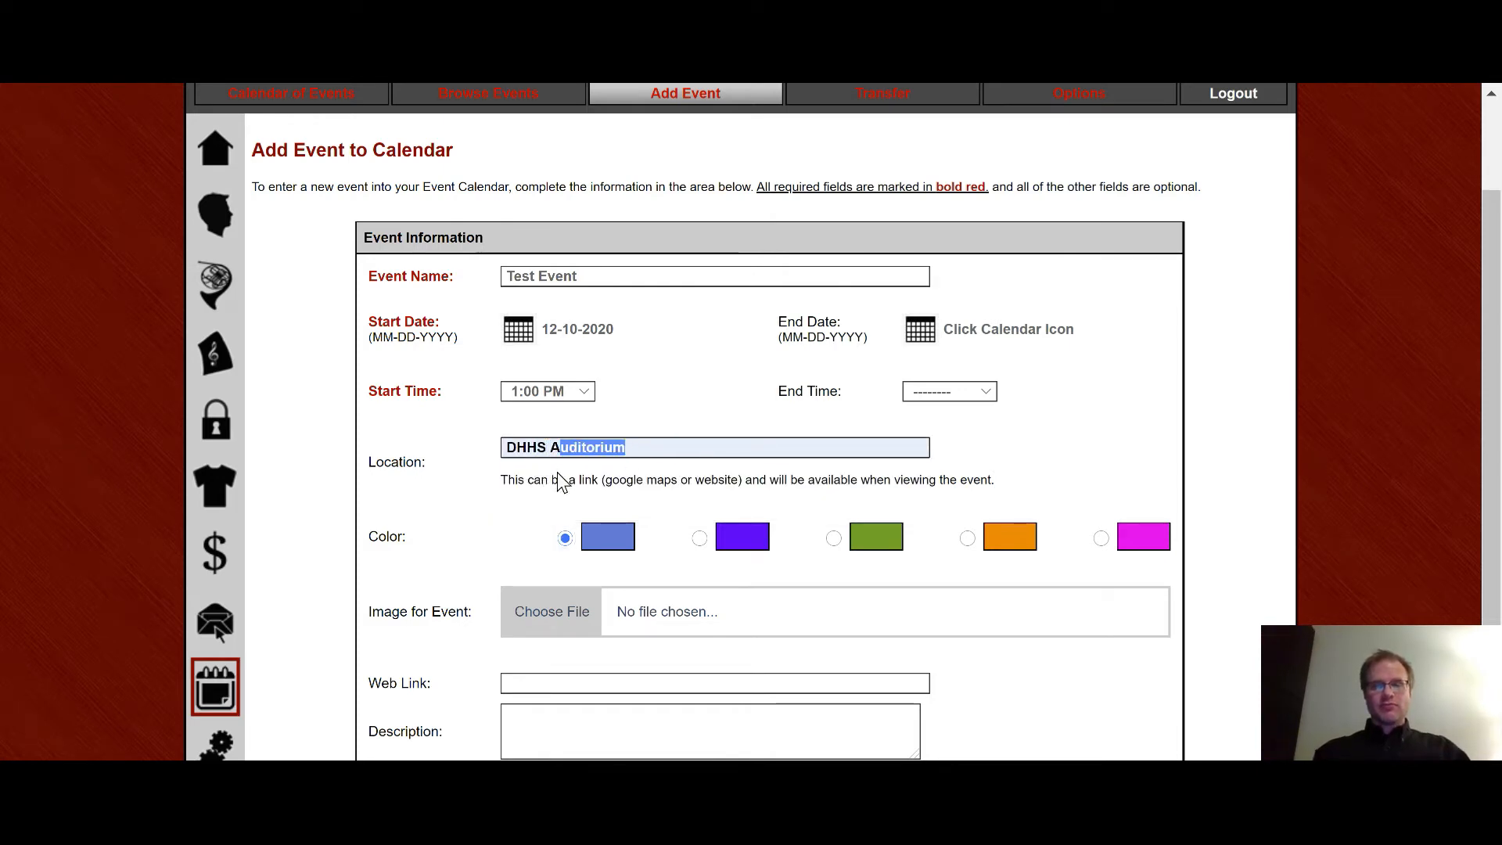
{"action": "key", "text": "BackSpace"}
{"action": "key", "text": "BackSpace"}
{"action": "key", "text": "BackSpace"}
{"action": "key", "text": "BackSpace"}
{"action": "type", "text": "Band room"}
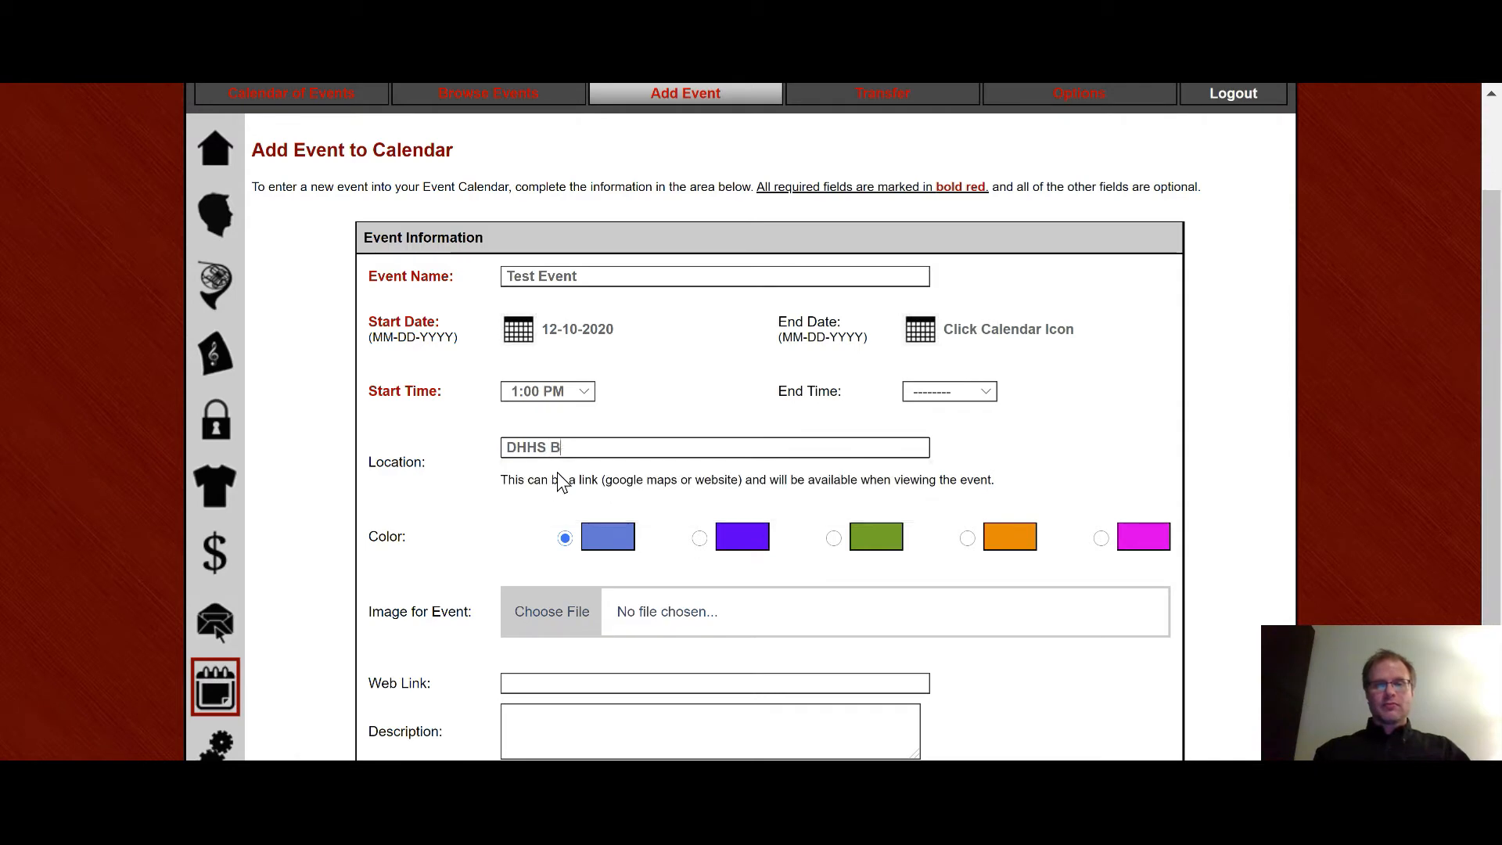
{"action": "key", "text": "BackSpace"}
{"action": "key", "text": "BackSpace"}
{"action": "key", "text": "BackSpace"}
{"action": "key", "text": "BackSpace"}
{"action": "type", "text": "Room"}
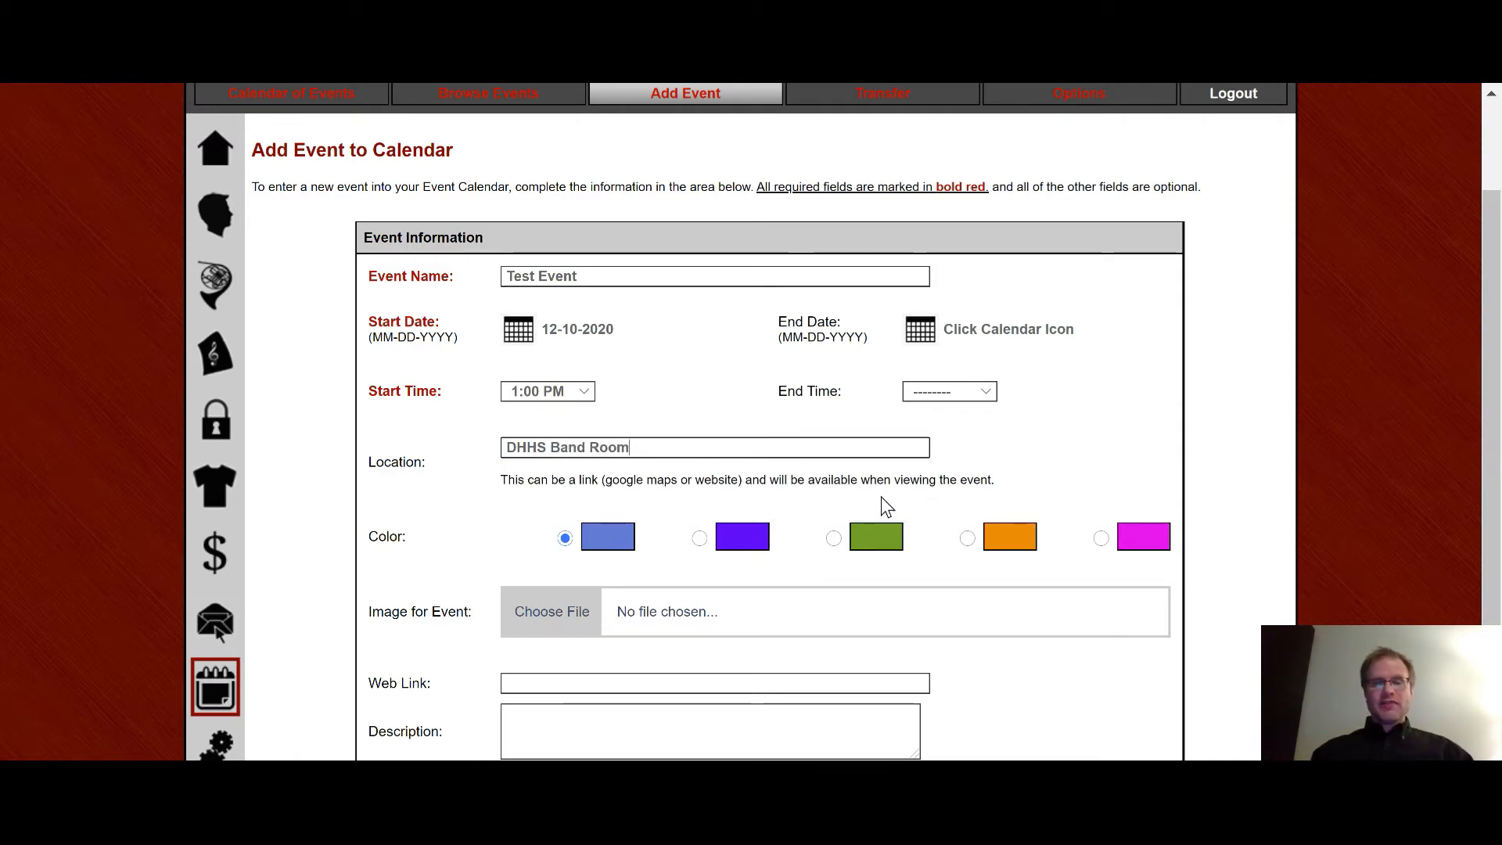
{"action": "left_click", "coordinate": [834, 538]}
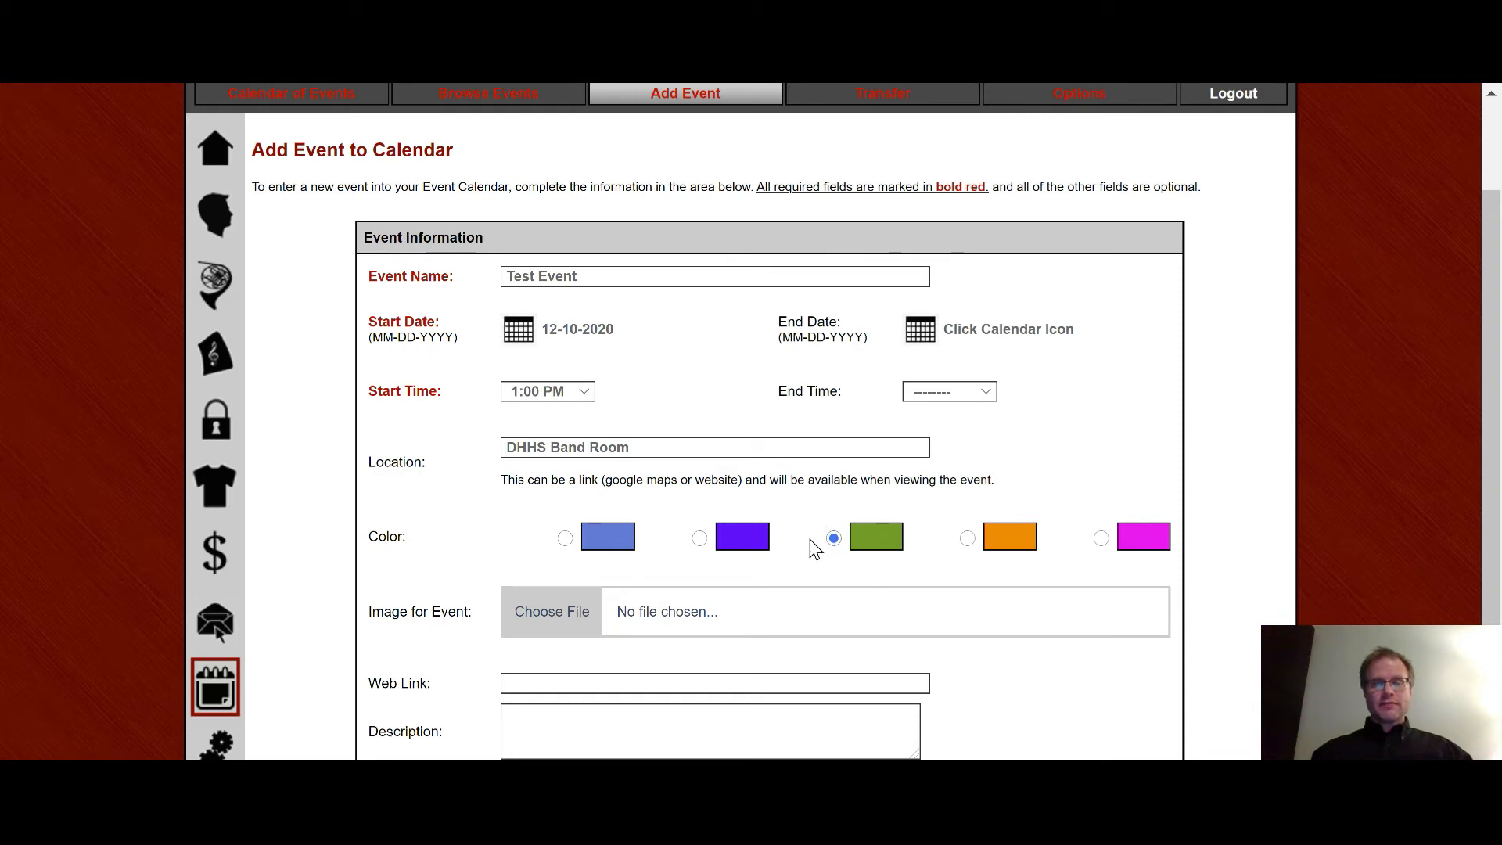
{"action": "scroll", "coordinate": [810, 538], "scroll_direction": "down", "scroll_amount": 2}
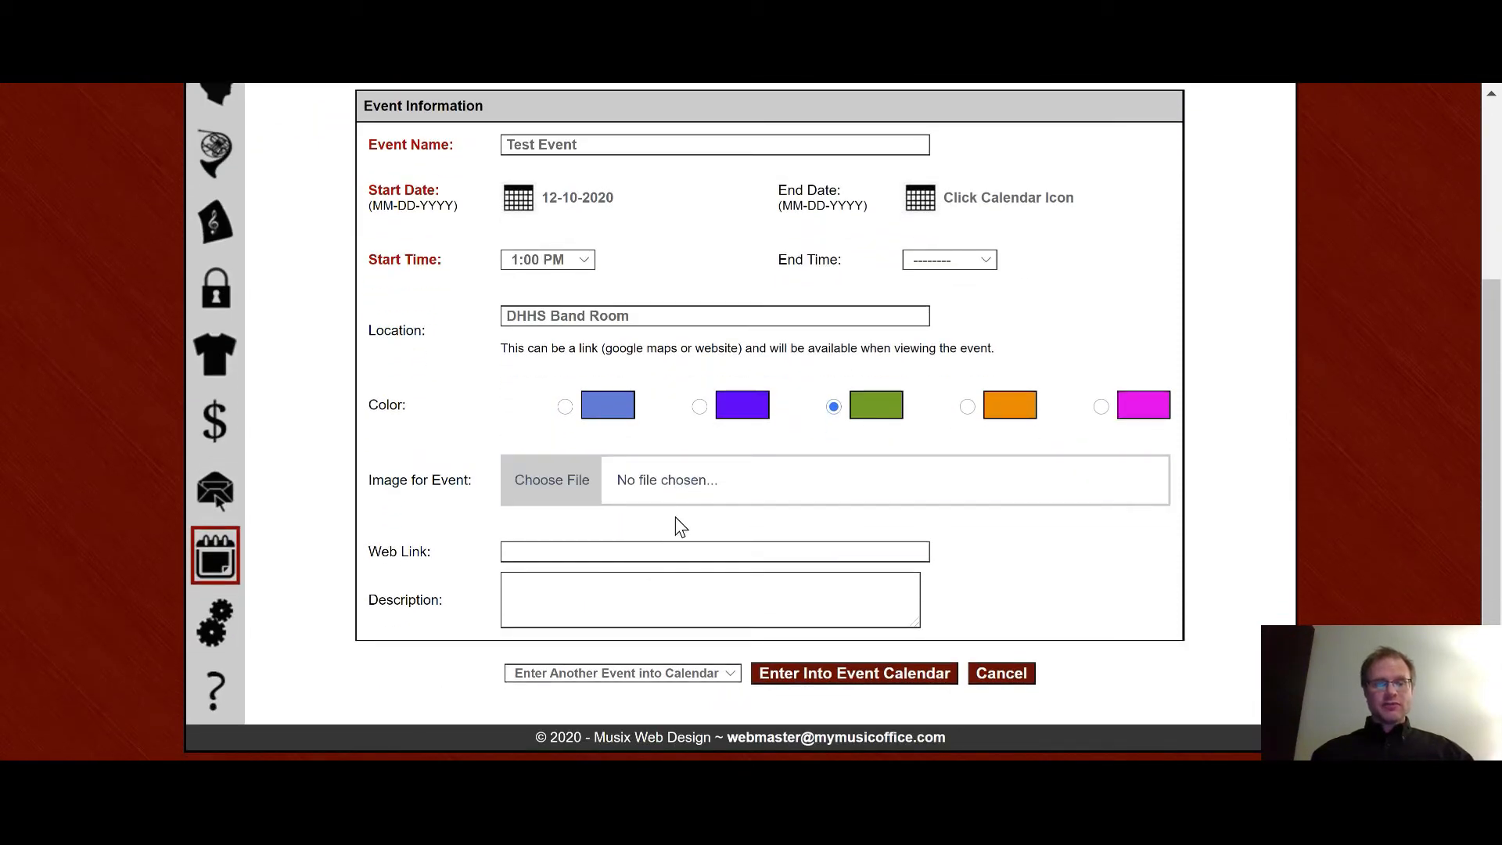
{"action": "left_click", "coordinate": [638, 556]}
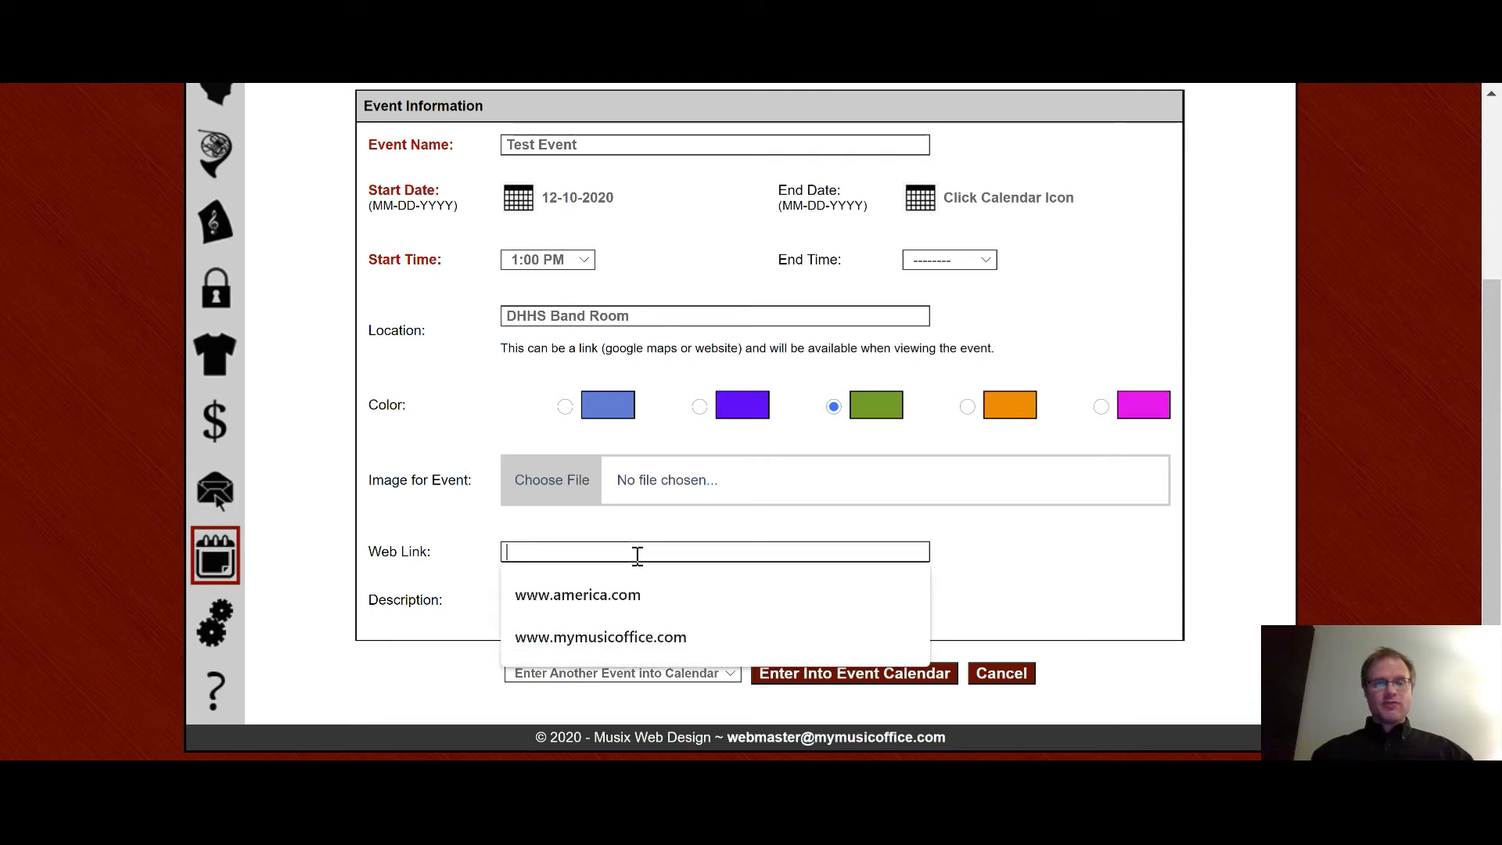
{"action": "type", "text": "ht"}
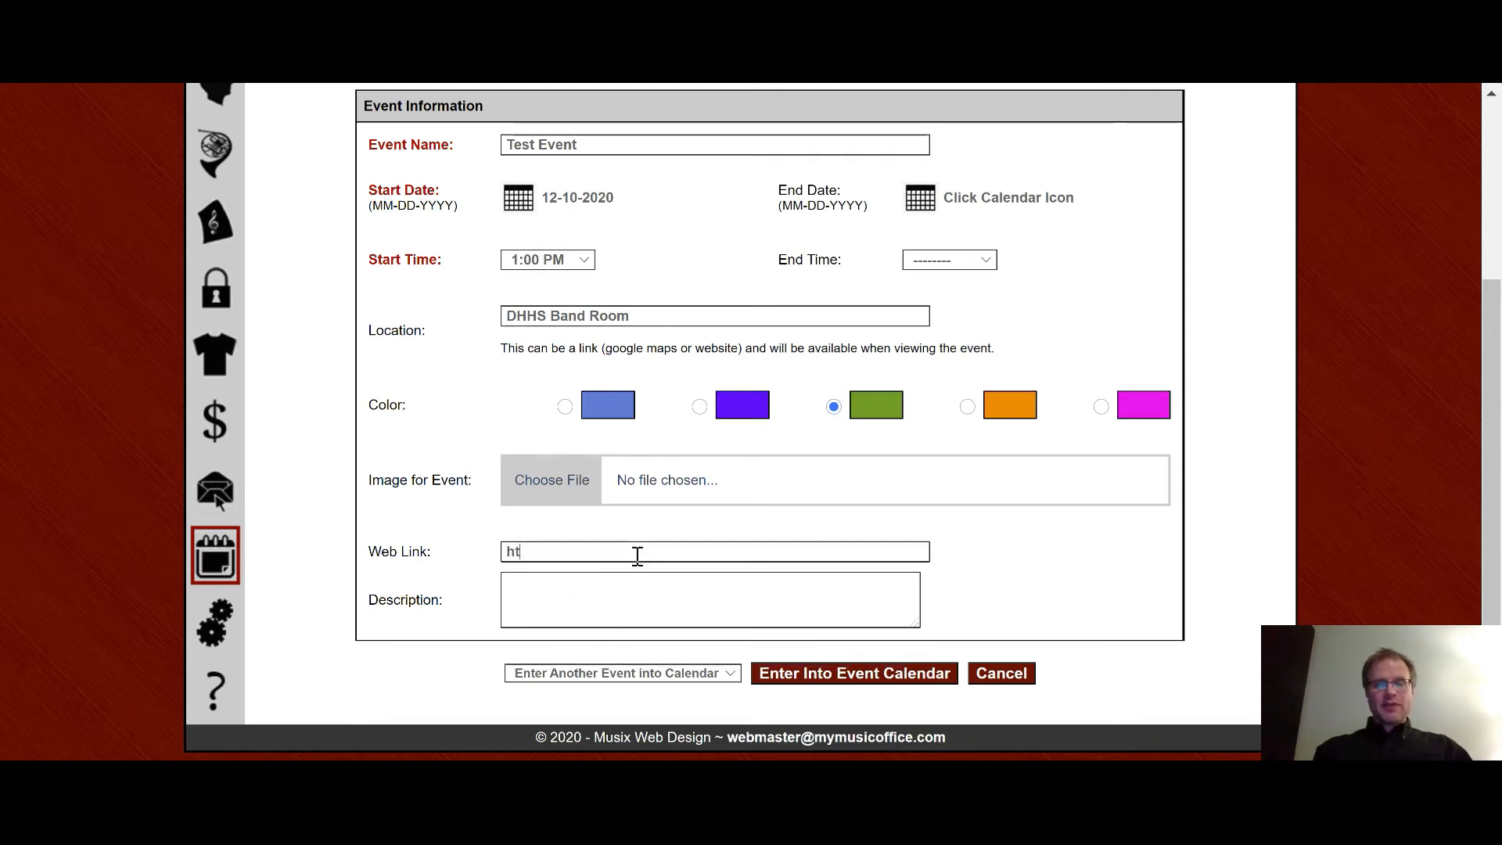
{"action": "type", "text": "tp://ww"}
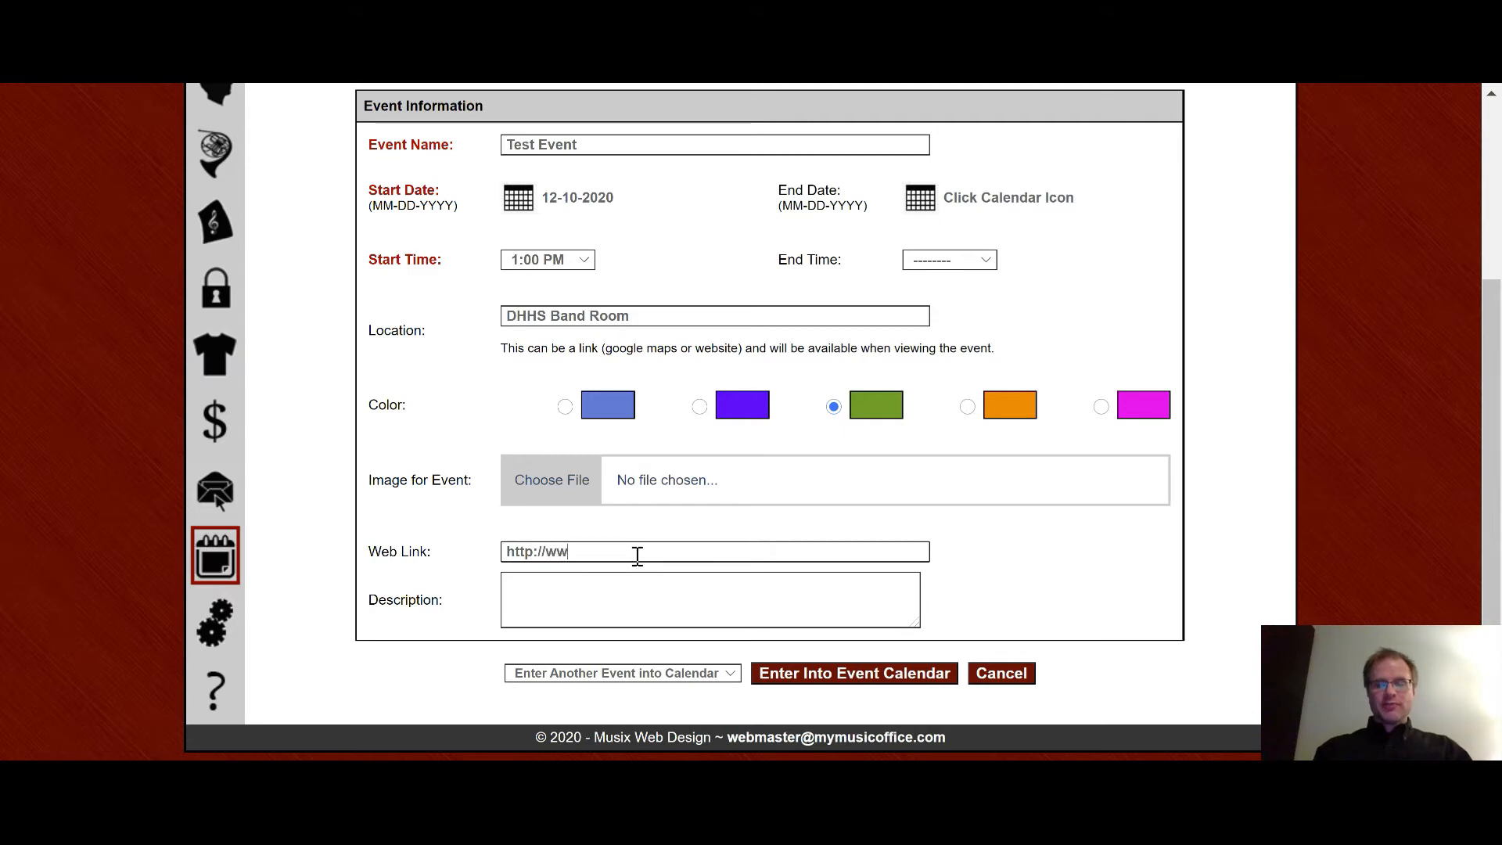
{"action": "type", "text": "ww.."}
{"action": "type", "text": "google.com"}
- Enter the event description "This is going to be a GREAT event!"
{"action": "left_click", "coordinate": [639, 587]}
{"action": "type", "text": "This is"}
{"action": "type", "text": "going "}
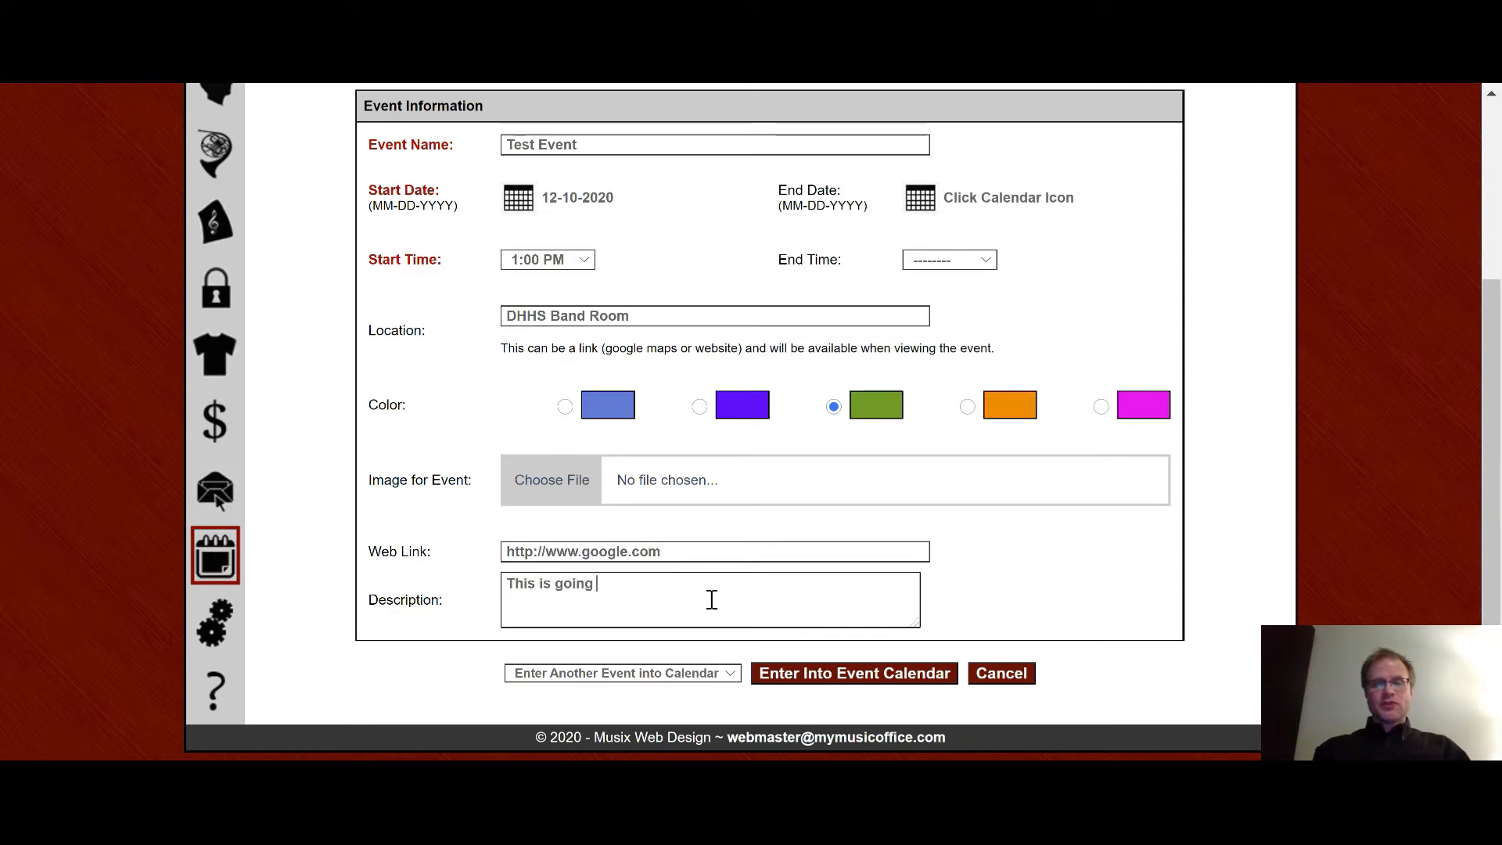
{"action": "type", "text": "to be a GREAT event!"}
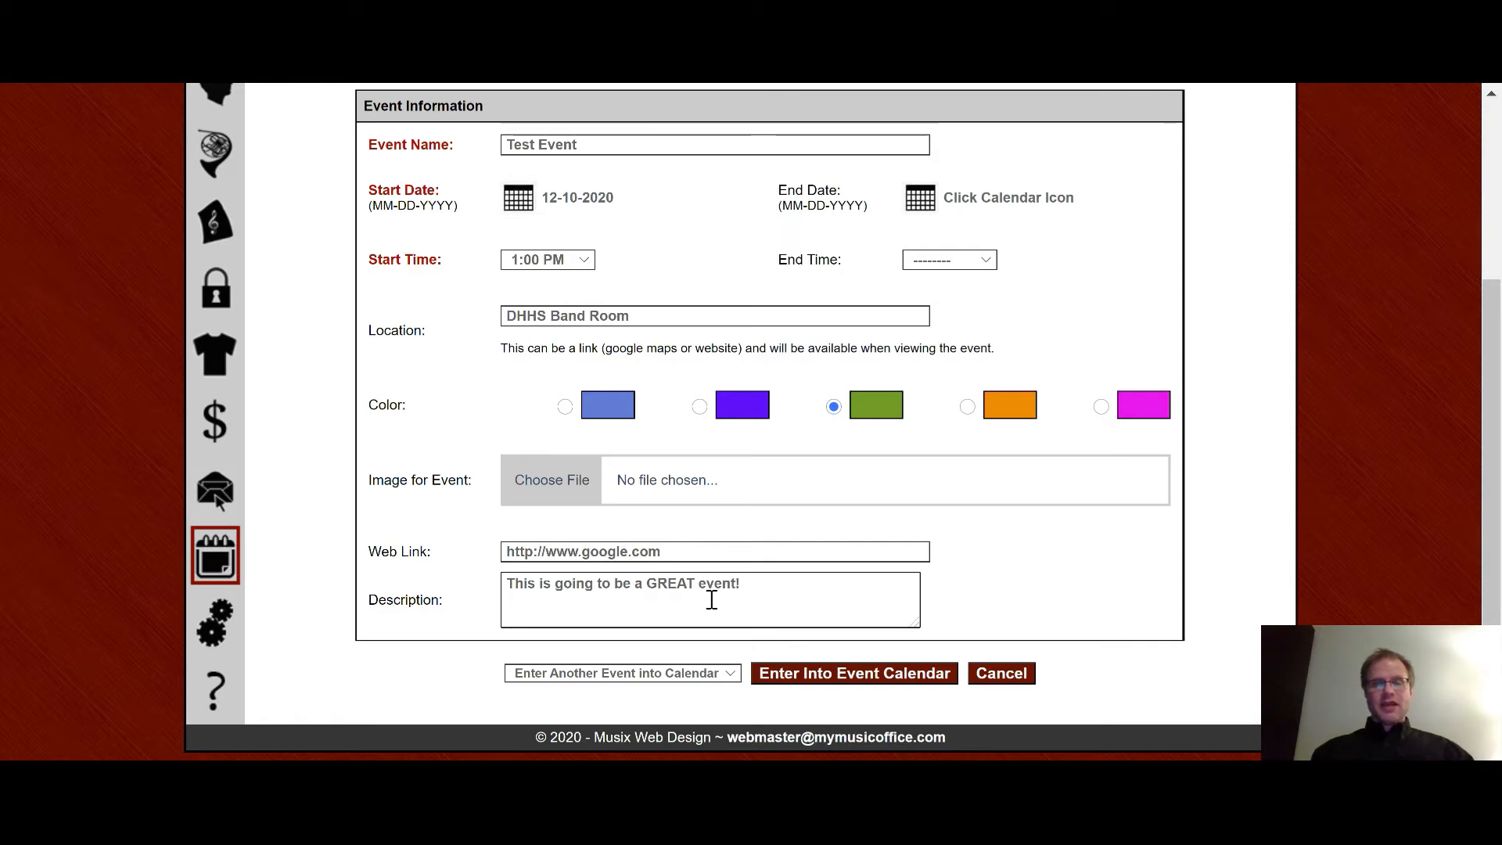
- Set the follow-up action to View Calendar and submit the new event to the event calendar
{"action": "left_click", "coordinate": [733, 676]}
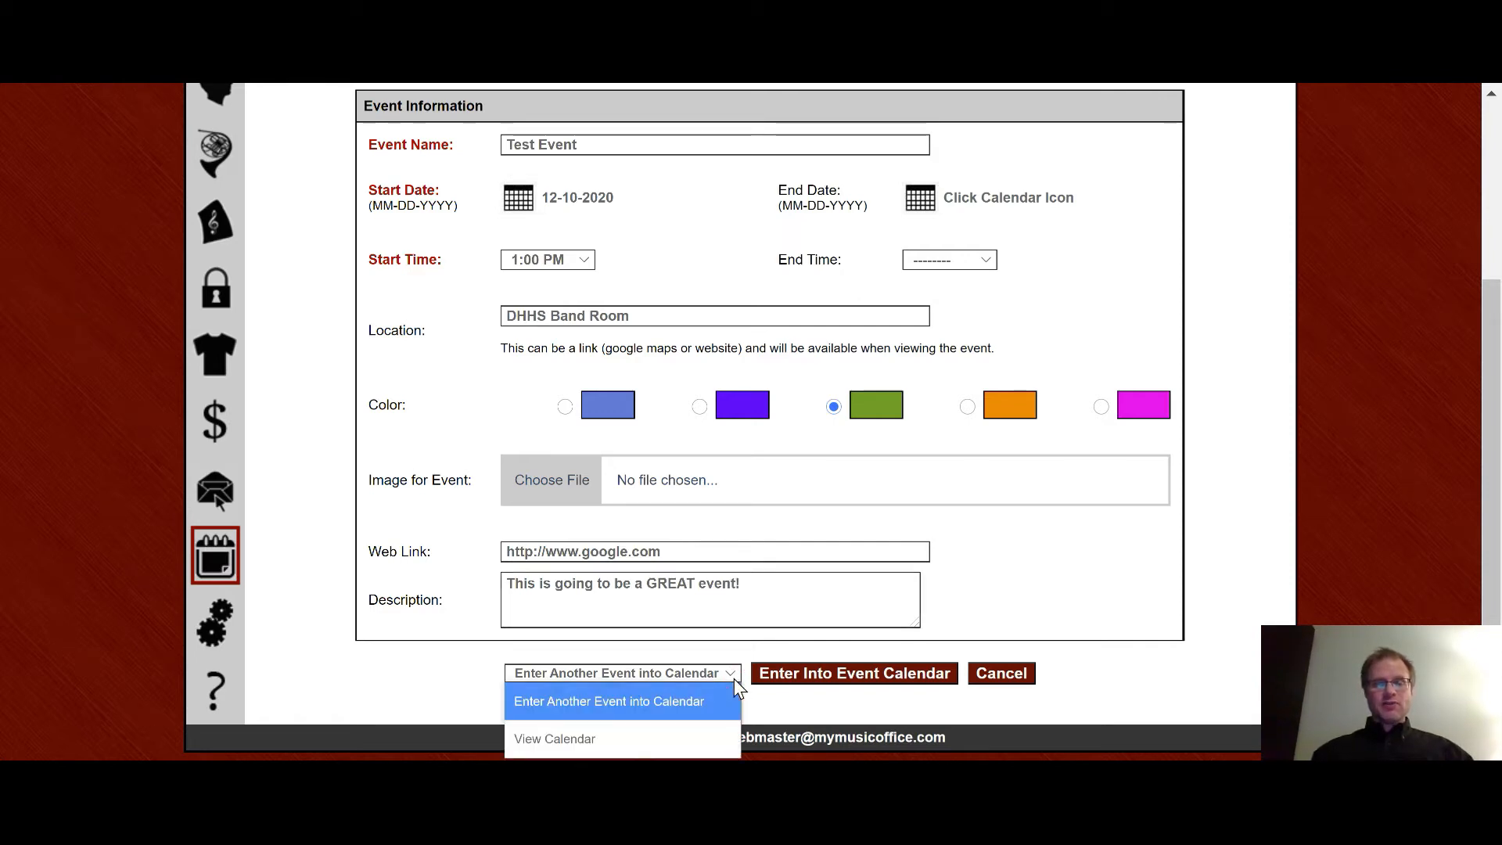
{"action": "left_click", "coordinate": [648, 751]}
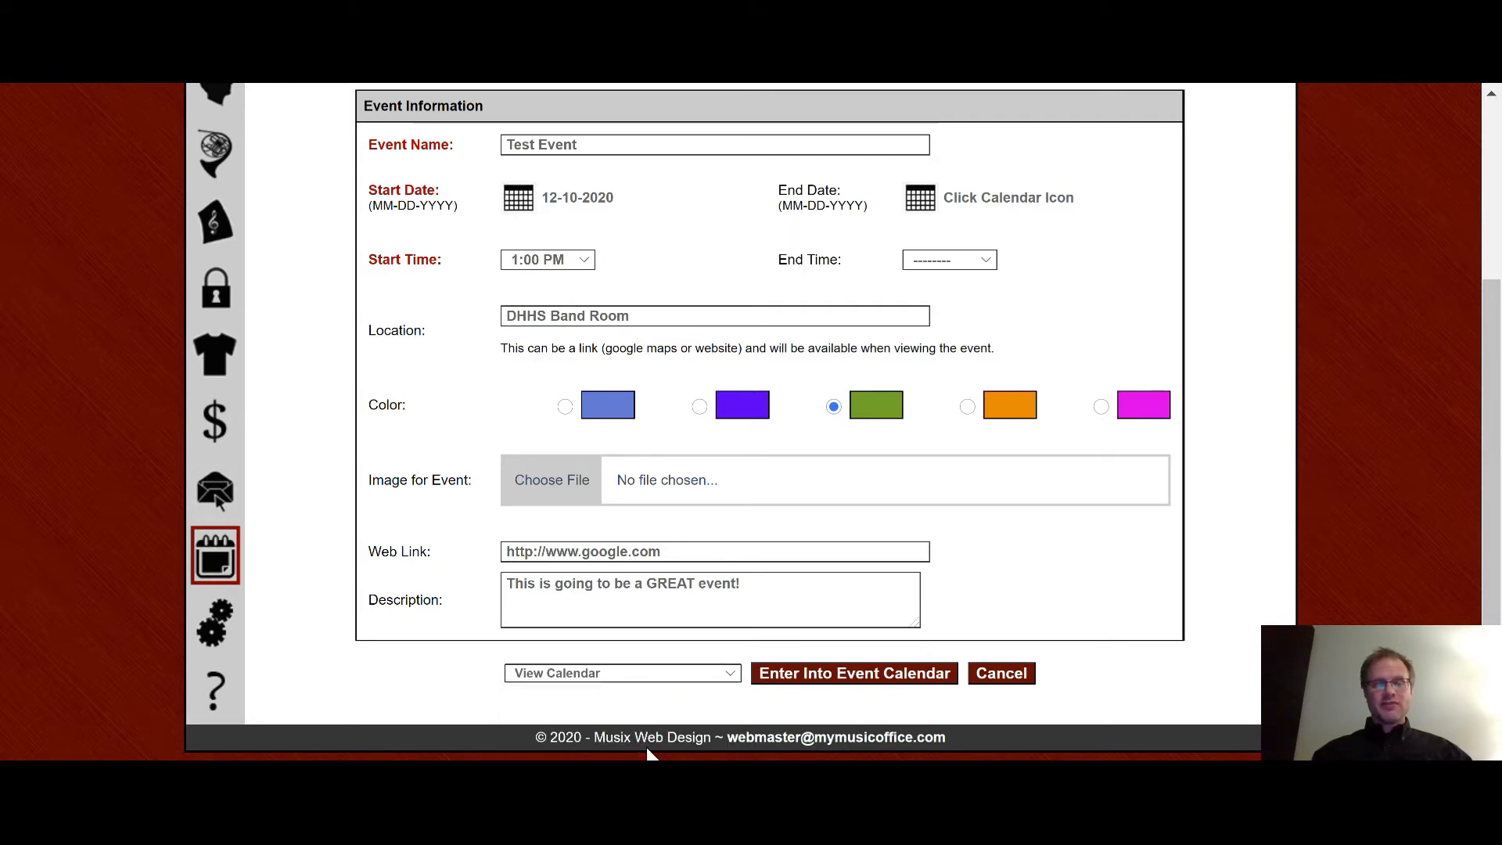
{"action": "left_click", "coordinate": [813, 675]}
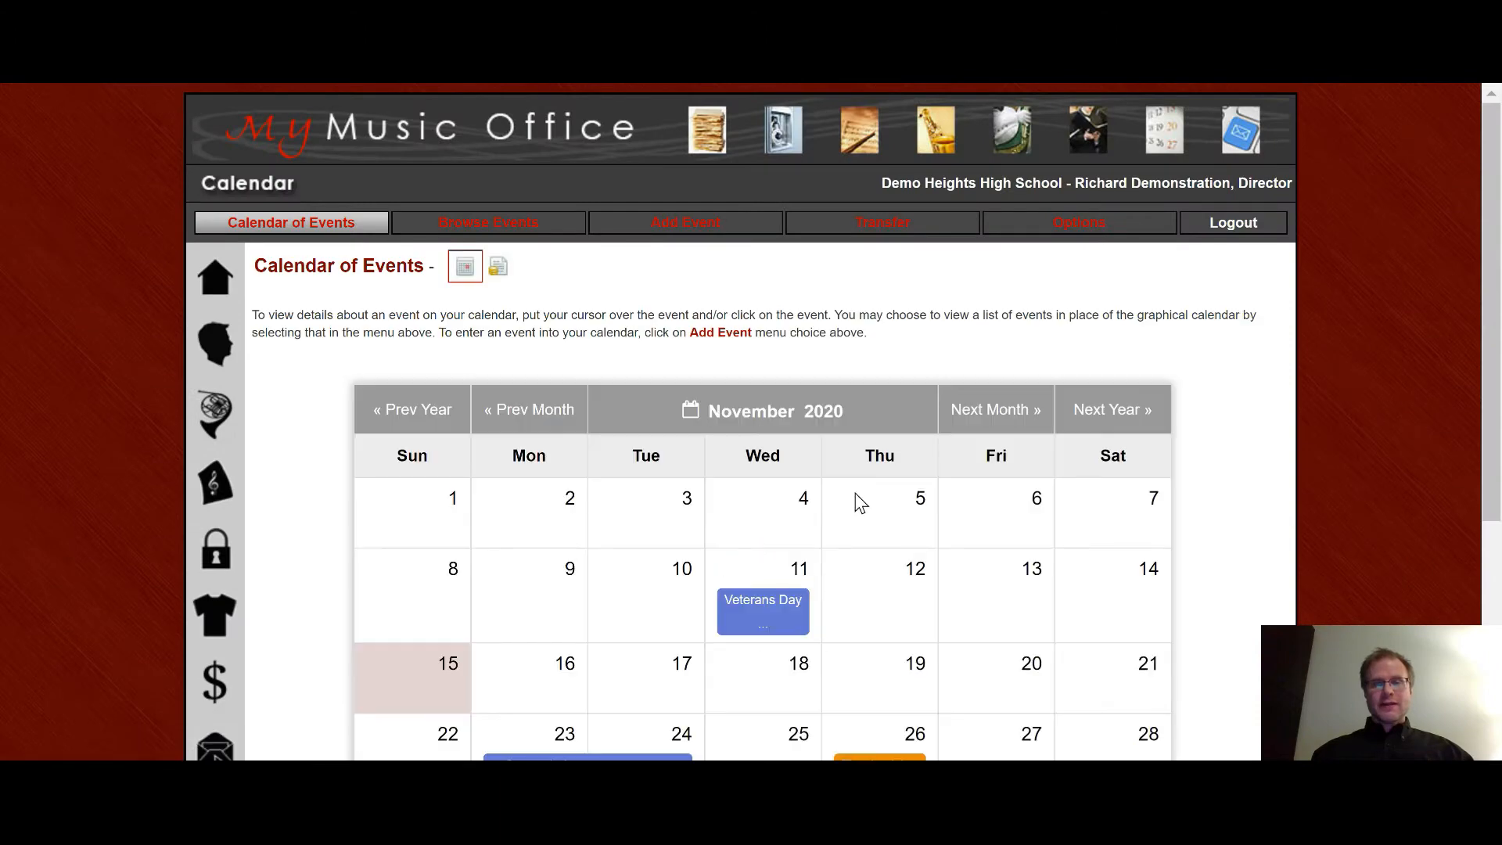
- Show December 2020 in the calendar, view the details of Test Event on the 10th, and return to the month
{"action": "left_click", "coordinate": [987, 413]}
{"action": "scroll", "coordinate": [1204, 547], "scroll_direction": "down", "scroll_amount": 1}
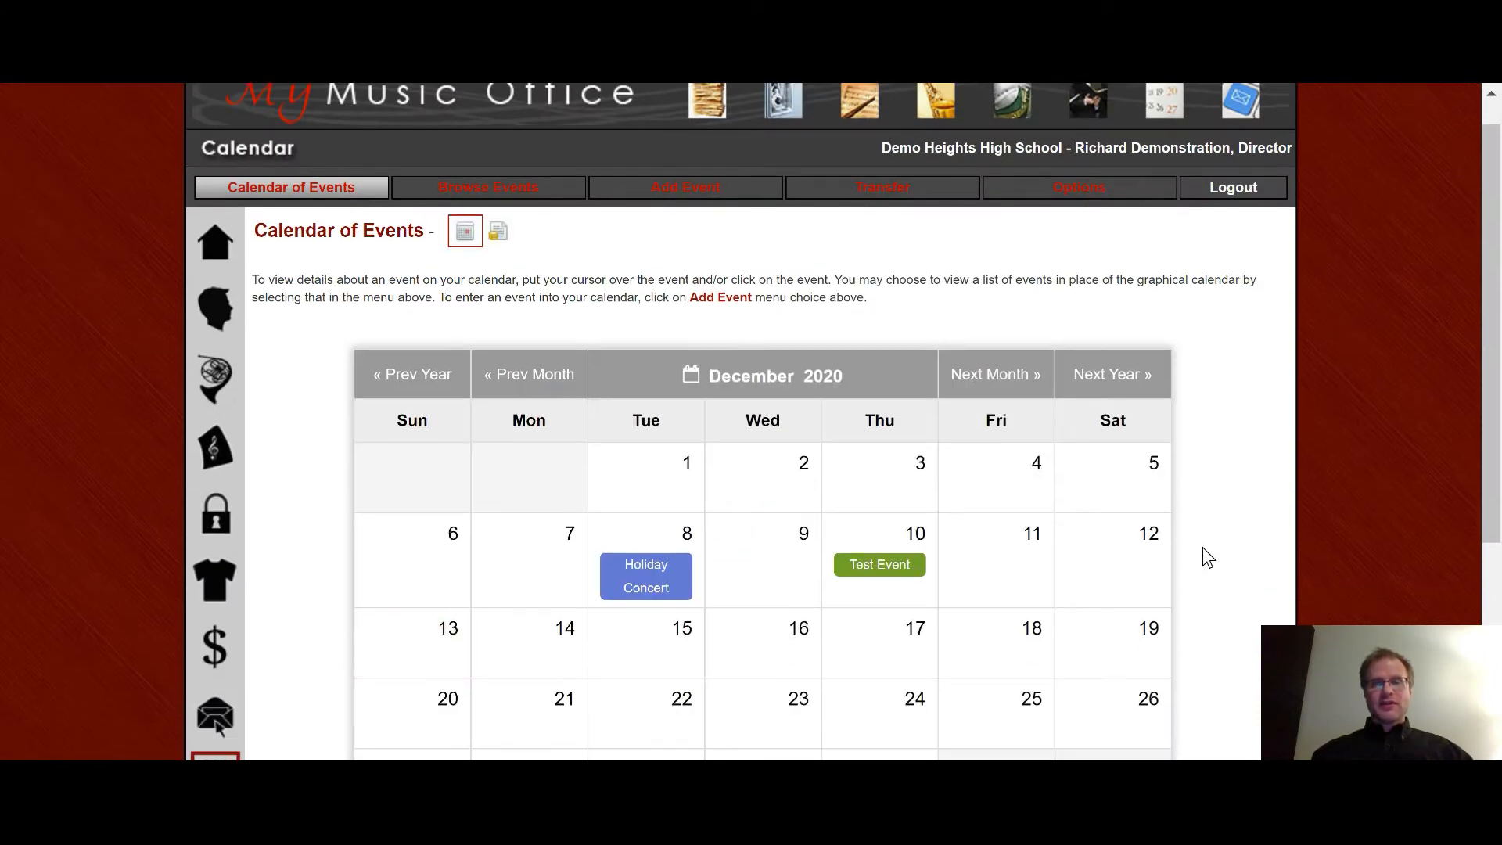
{"action": "mouse_move", "coordinate": [893, 530]}
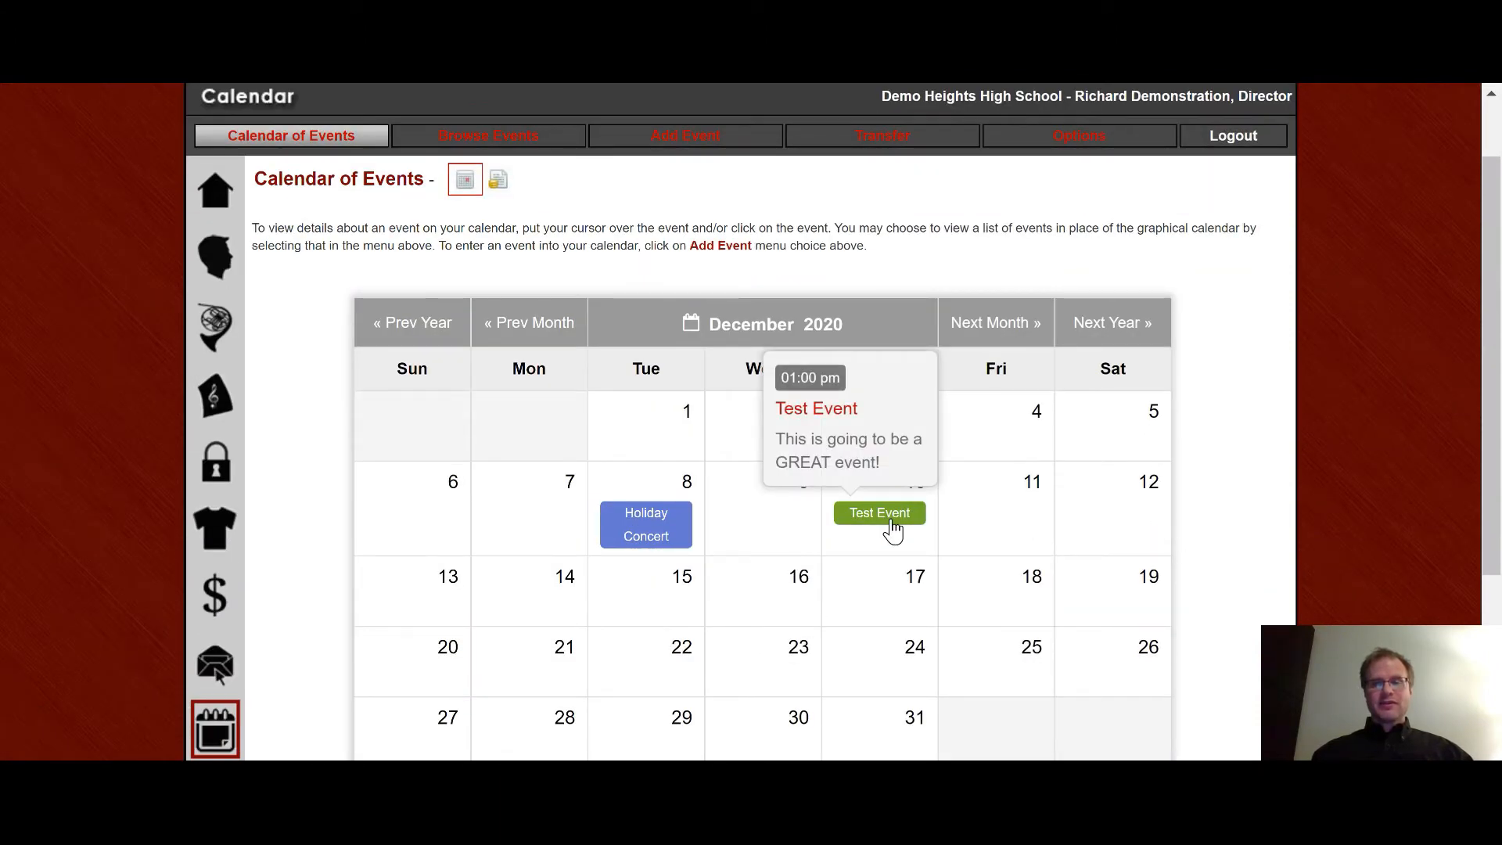
{"action": "left_click", "coordinate": [893, 530]}
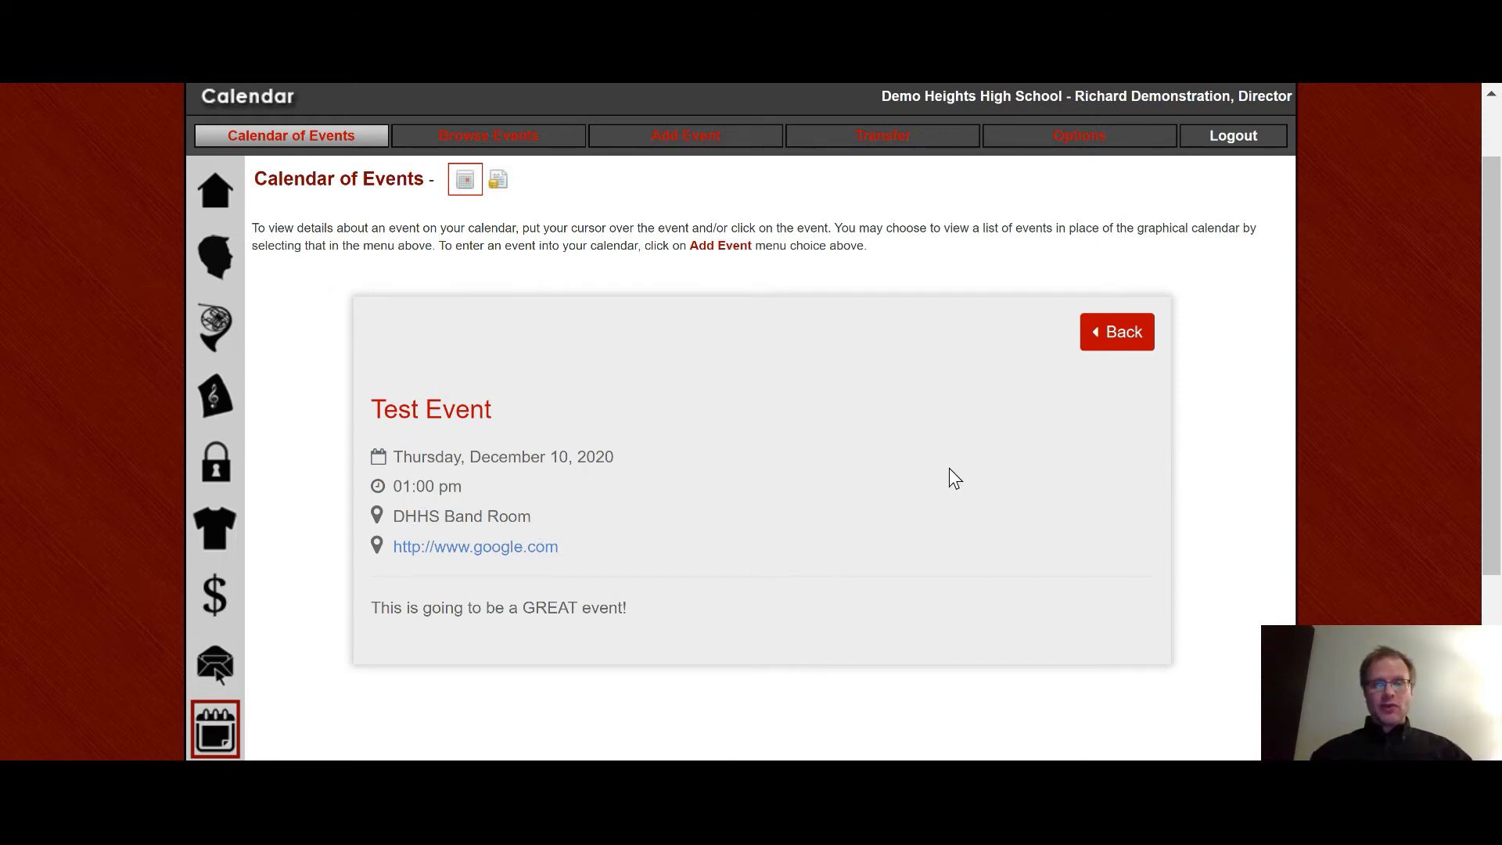
{"action": "left_click", "coordinate": [1107, 336]}
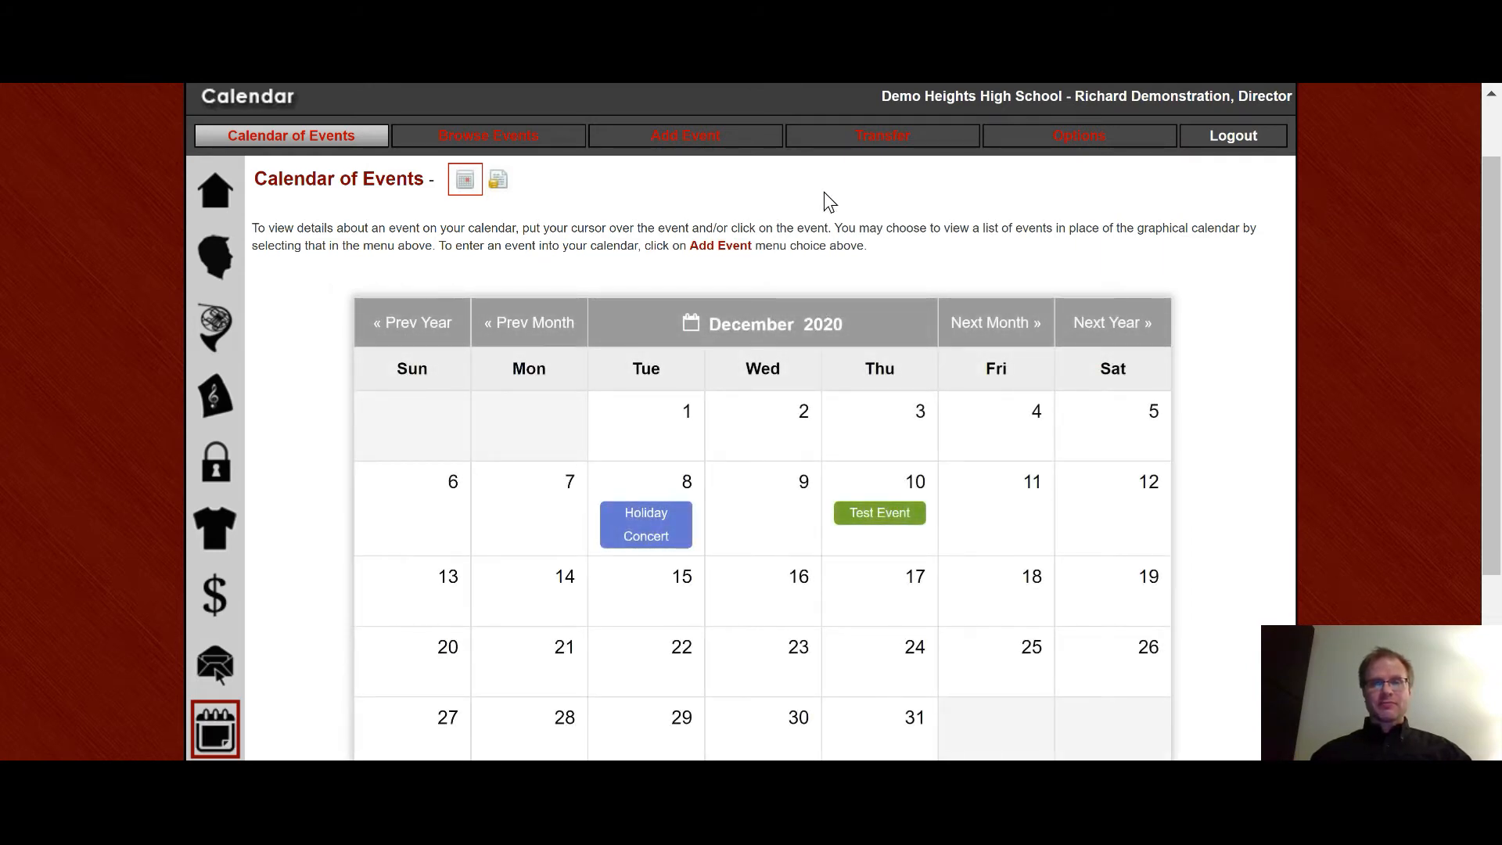
- View the ICAL import/export page and turn on Google Calendar Push in the calendar options
{"action": "left_click", "coordinate": [873, 140]}
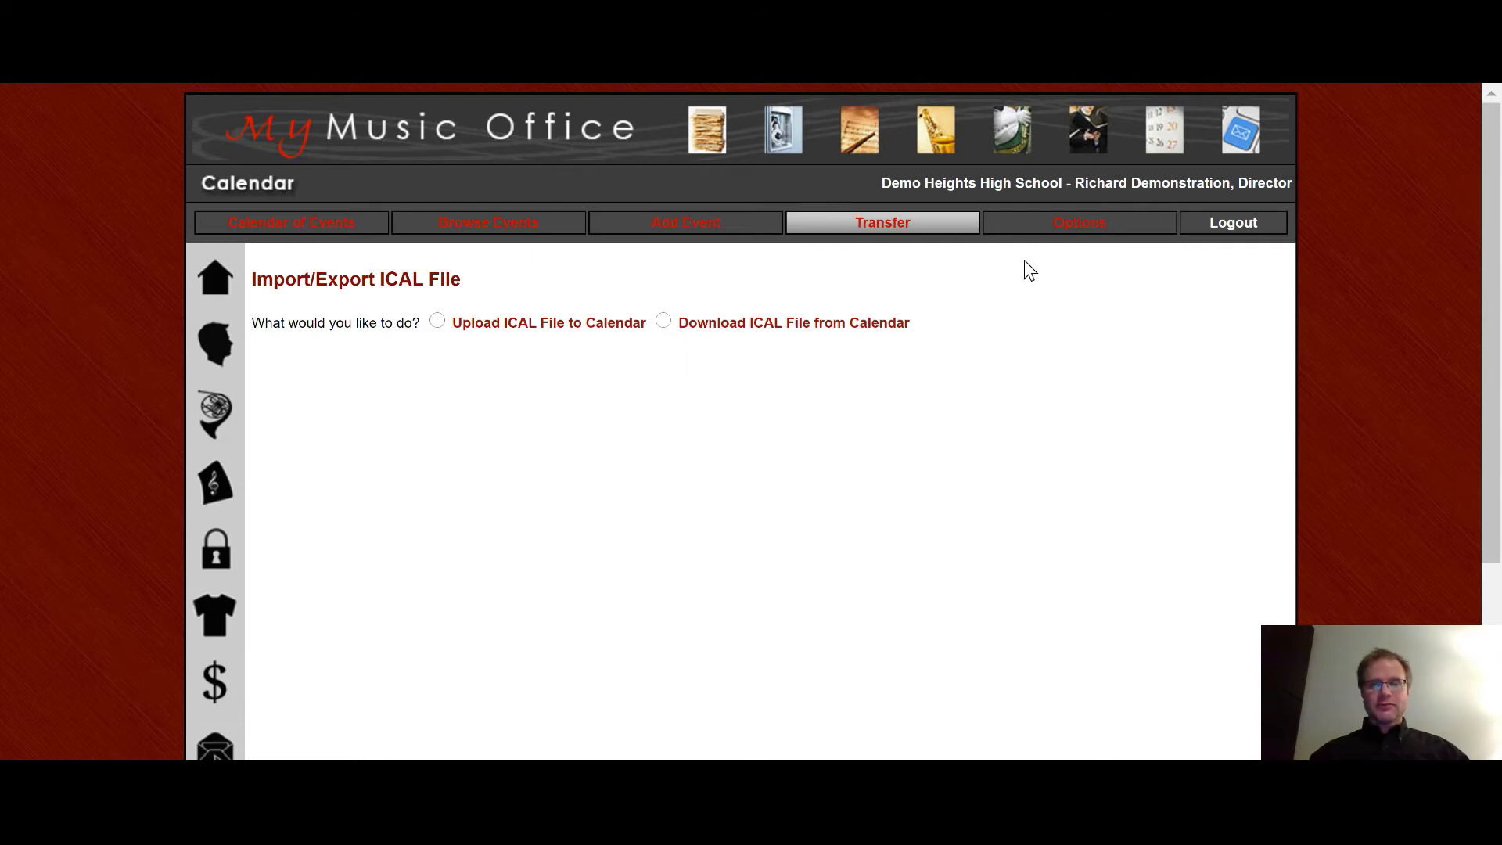
{"action": "left_click", "coordinate": [1077, 225]}
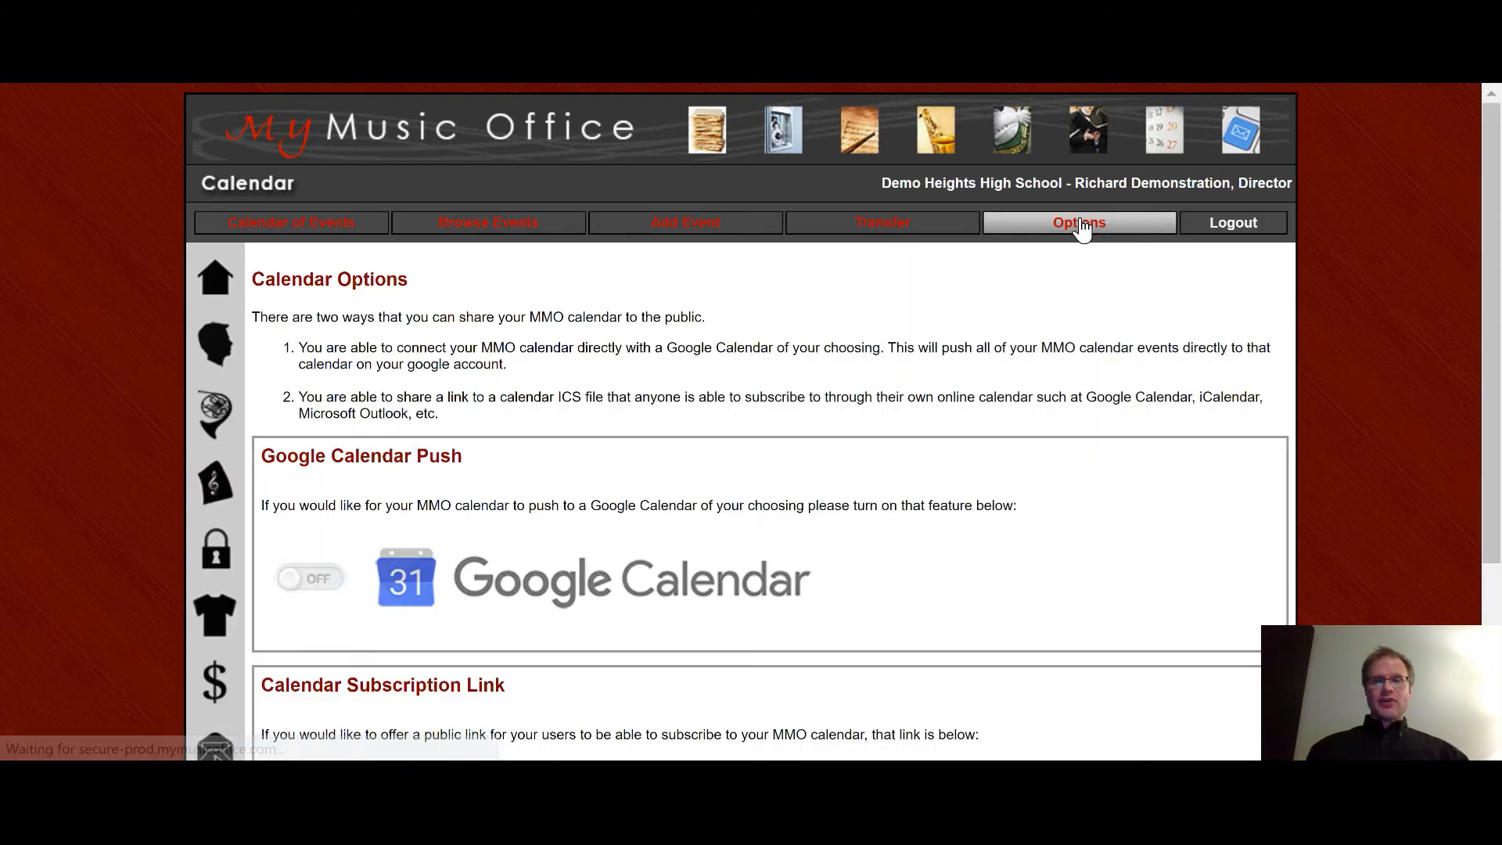
{"action": "scroll", "coordinate": [1421, 523], "scroll_direction": "down", "scroll_amount": 3}
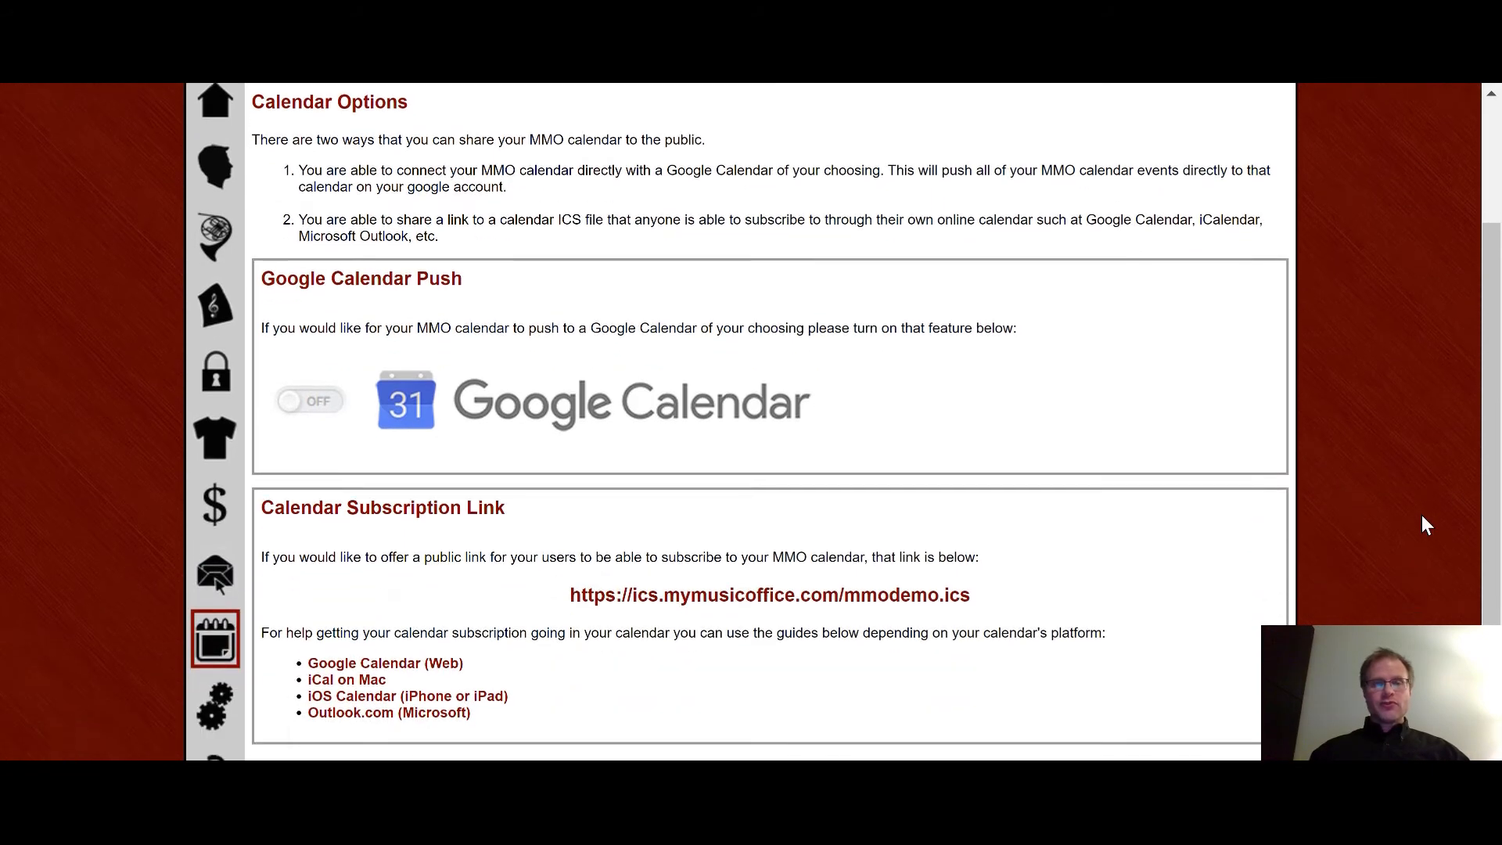
{"action": "right_click", "coordinate": [1422, 517]}
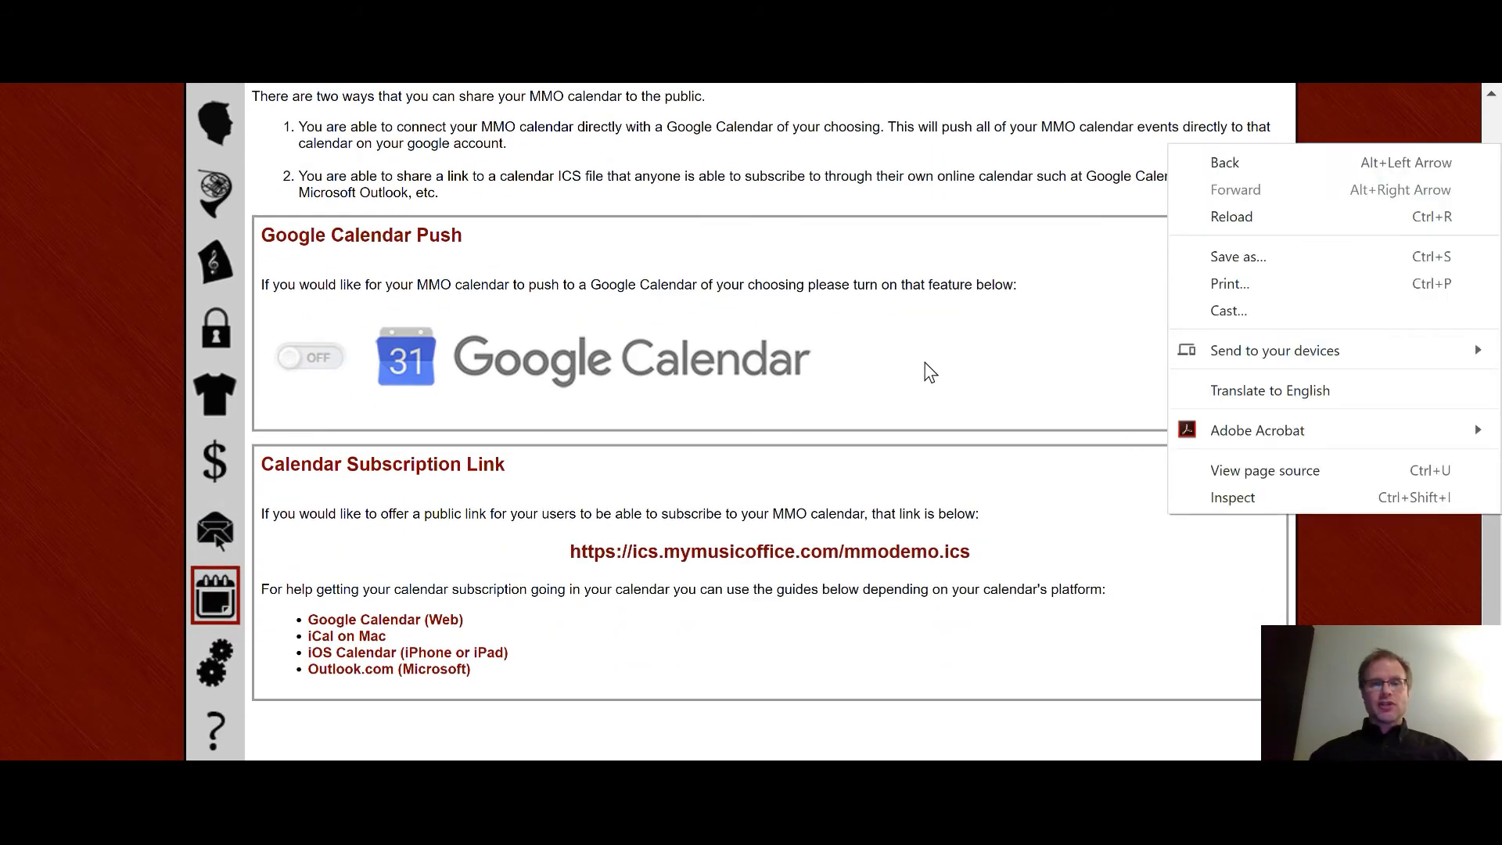
{"action": "left_click", "coordinate": [923, 343]}
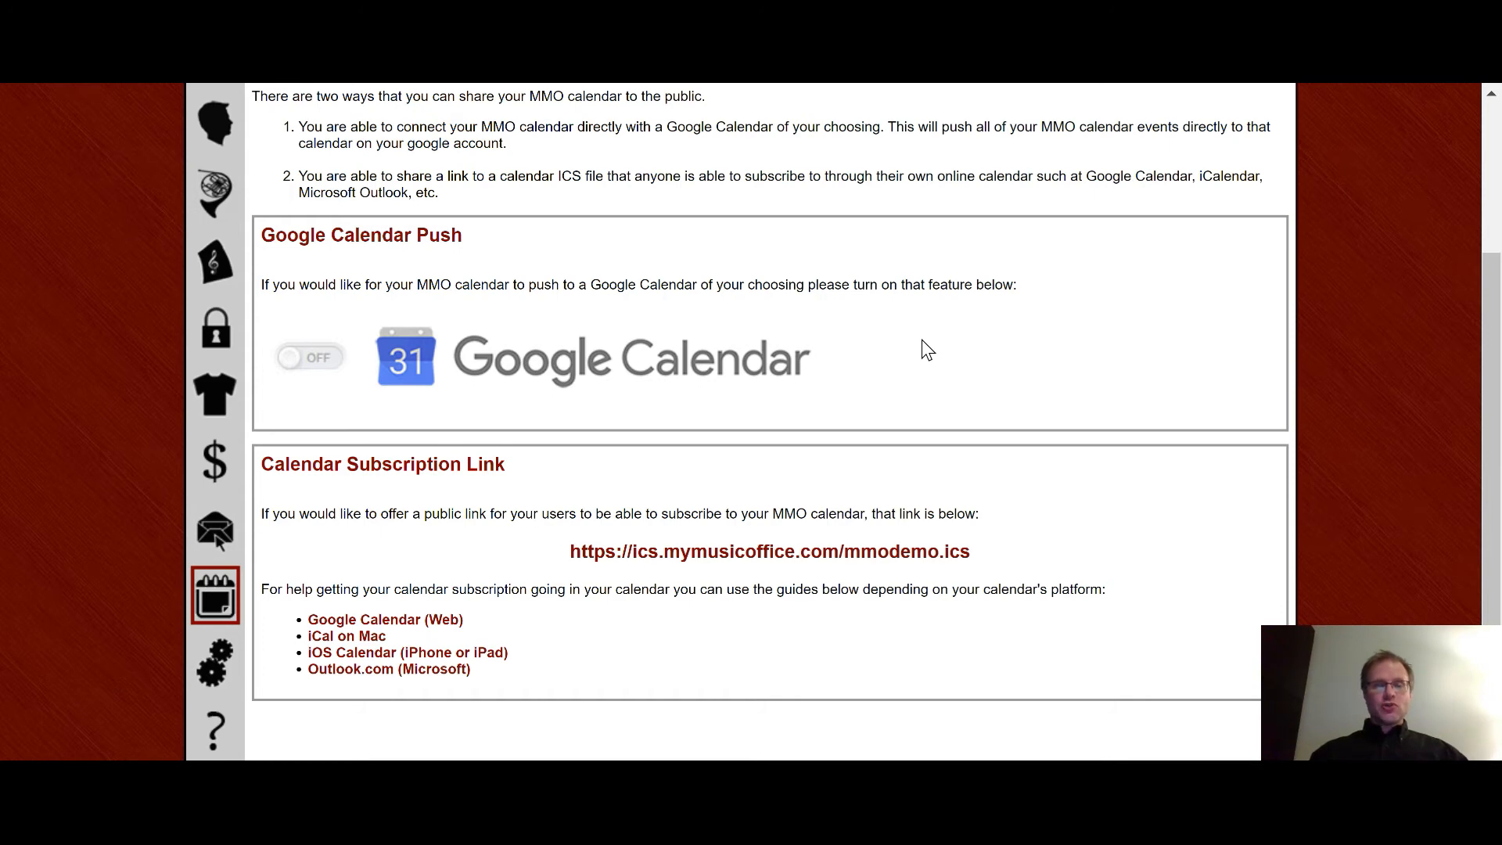
{"action": "left_click", "coordinate": [319, 364]}
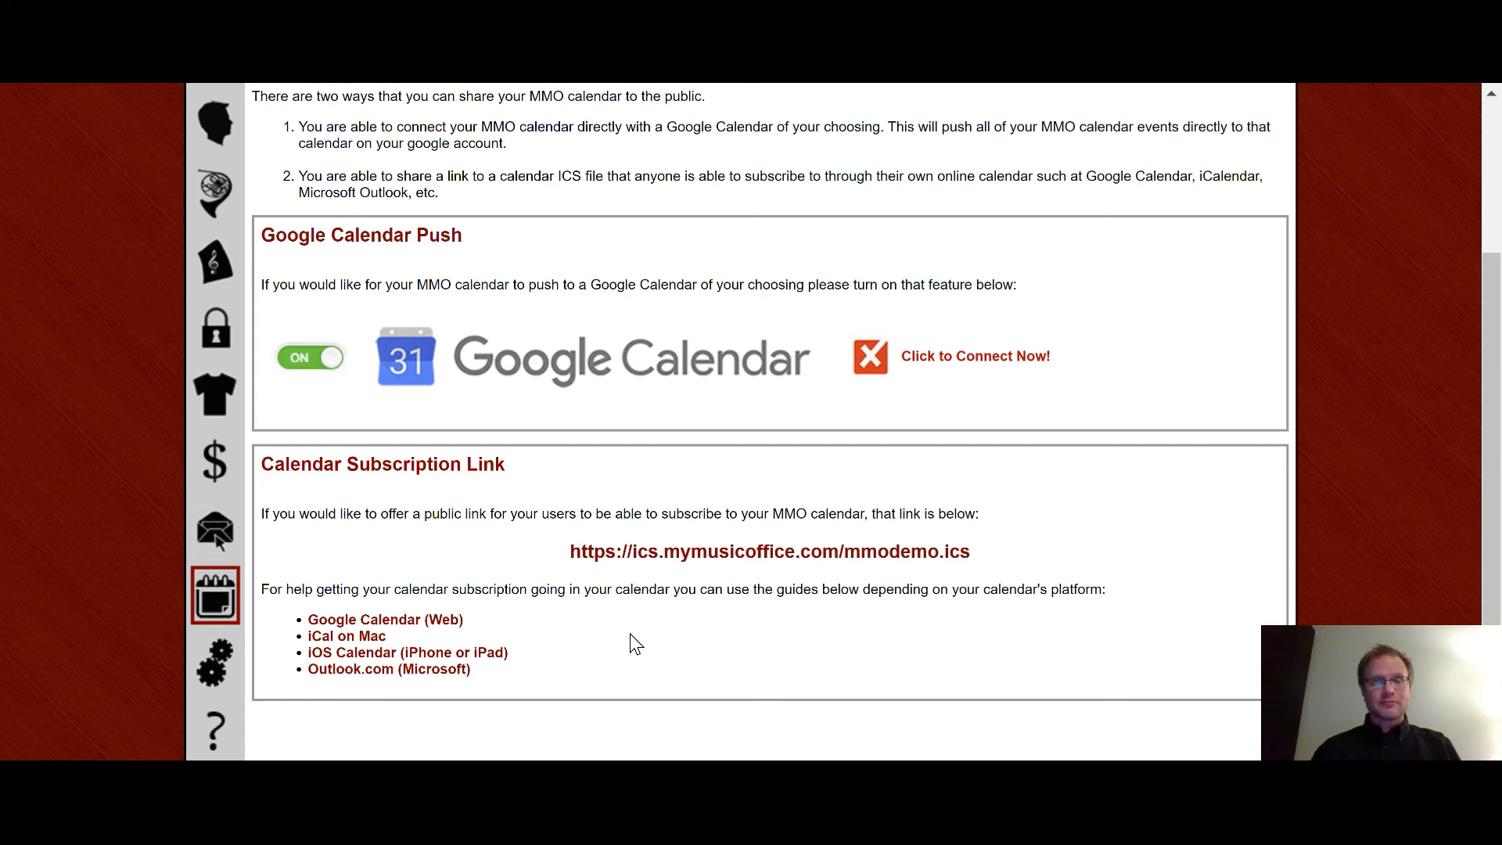
- Return to the Main Menu to look over its sections, and examine the Help Area's help topics and video tutorials
{"action": "scroll", "coordinate": [973, 470], "scroll_direction": "up", "scroll_amount": 3}
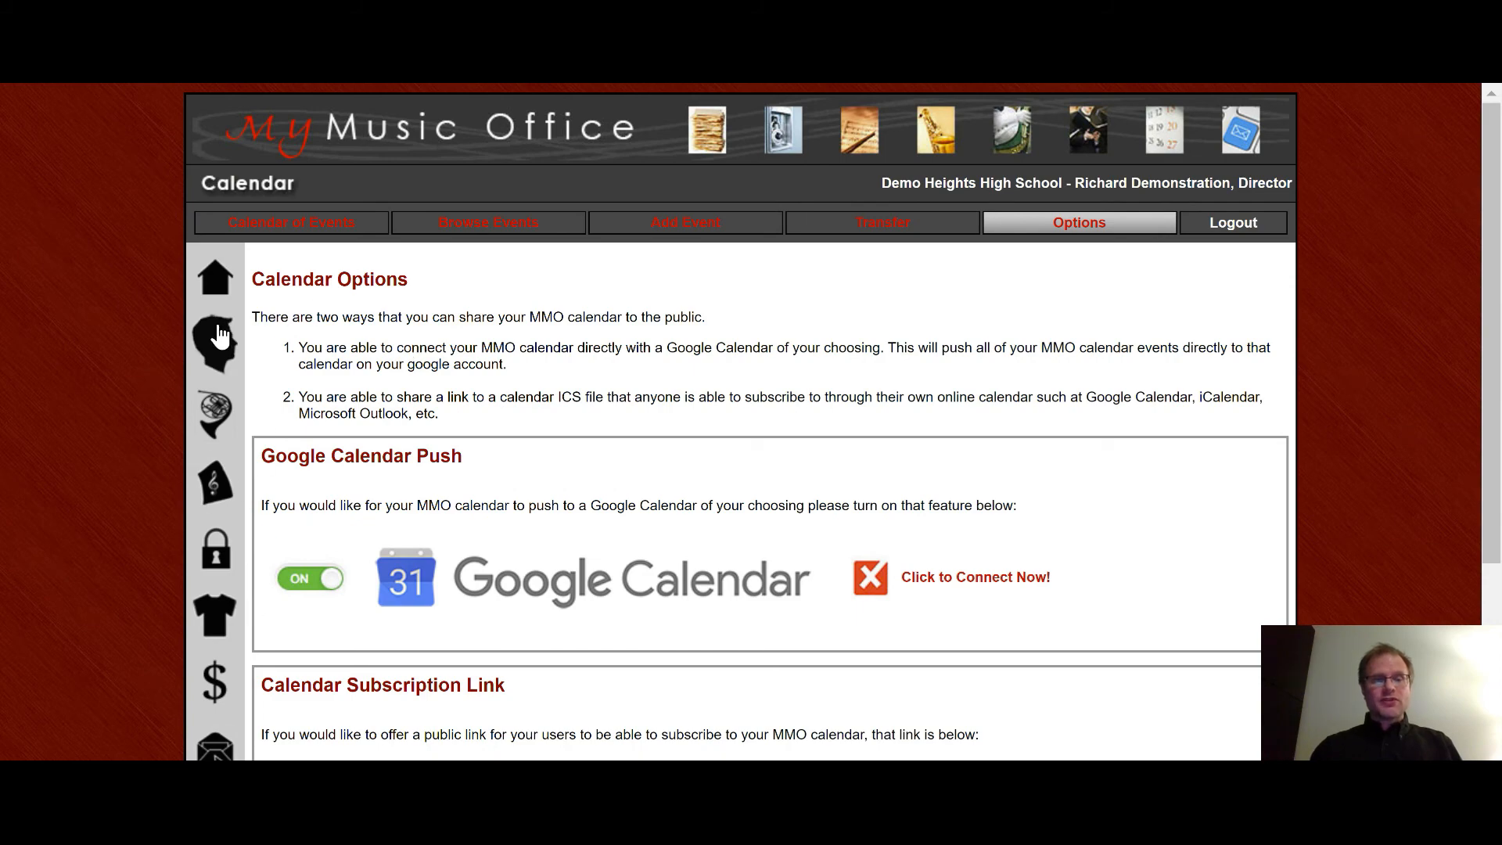
{"action": "left_click", "coordinate": [211, 288]}
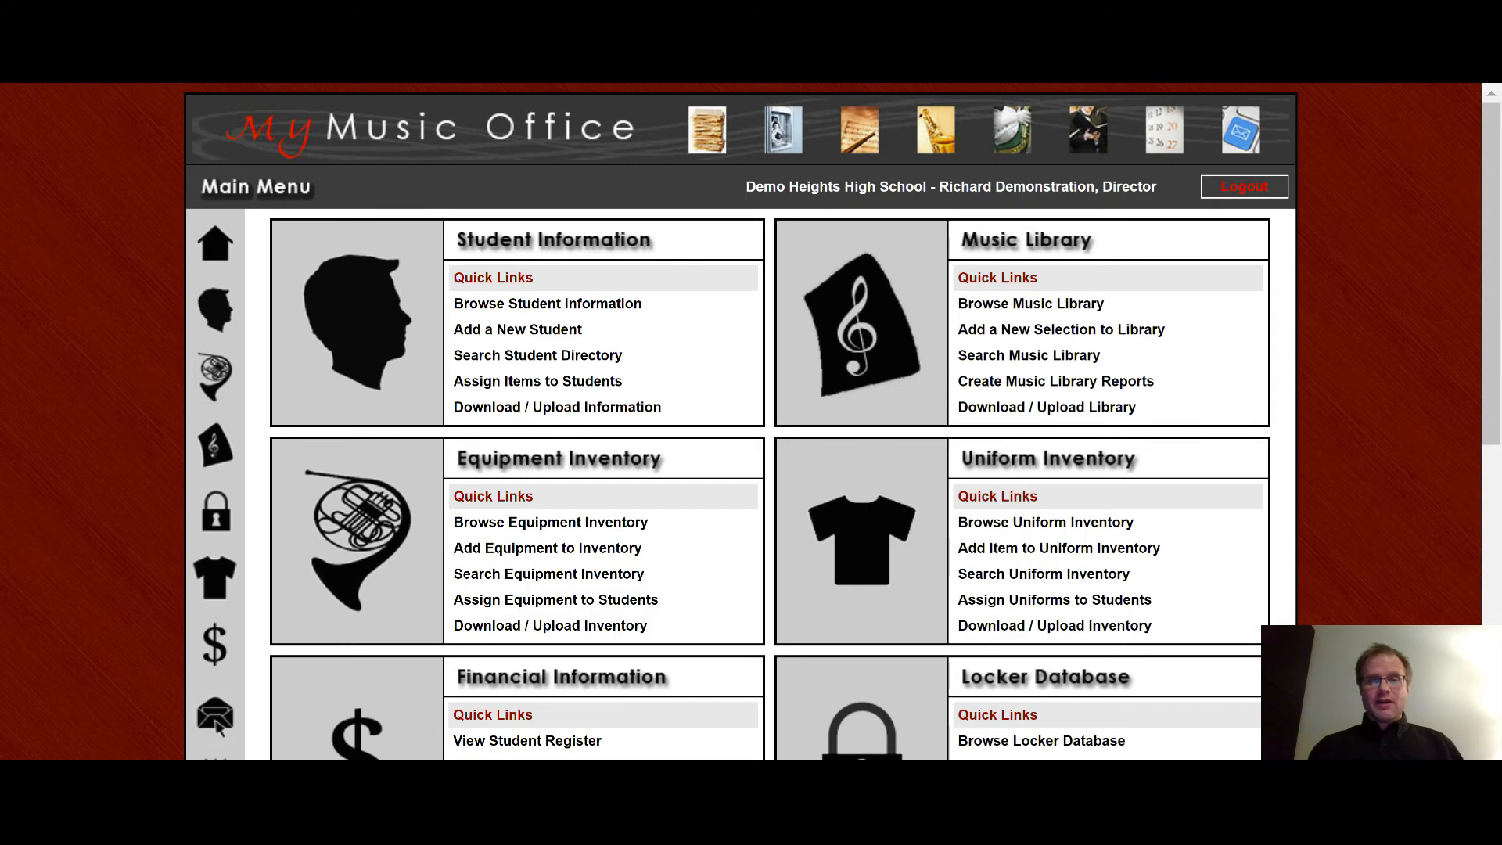
{"action": "scroll", "coordinate": [751, 422], "scroll_direction": "down", "scroll_amount": 8}
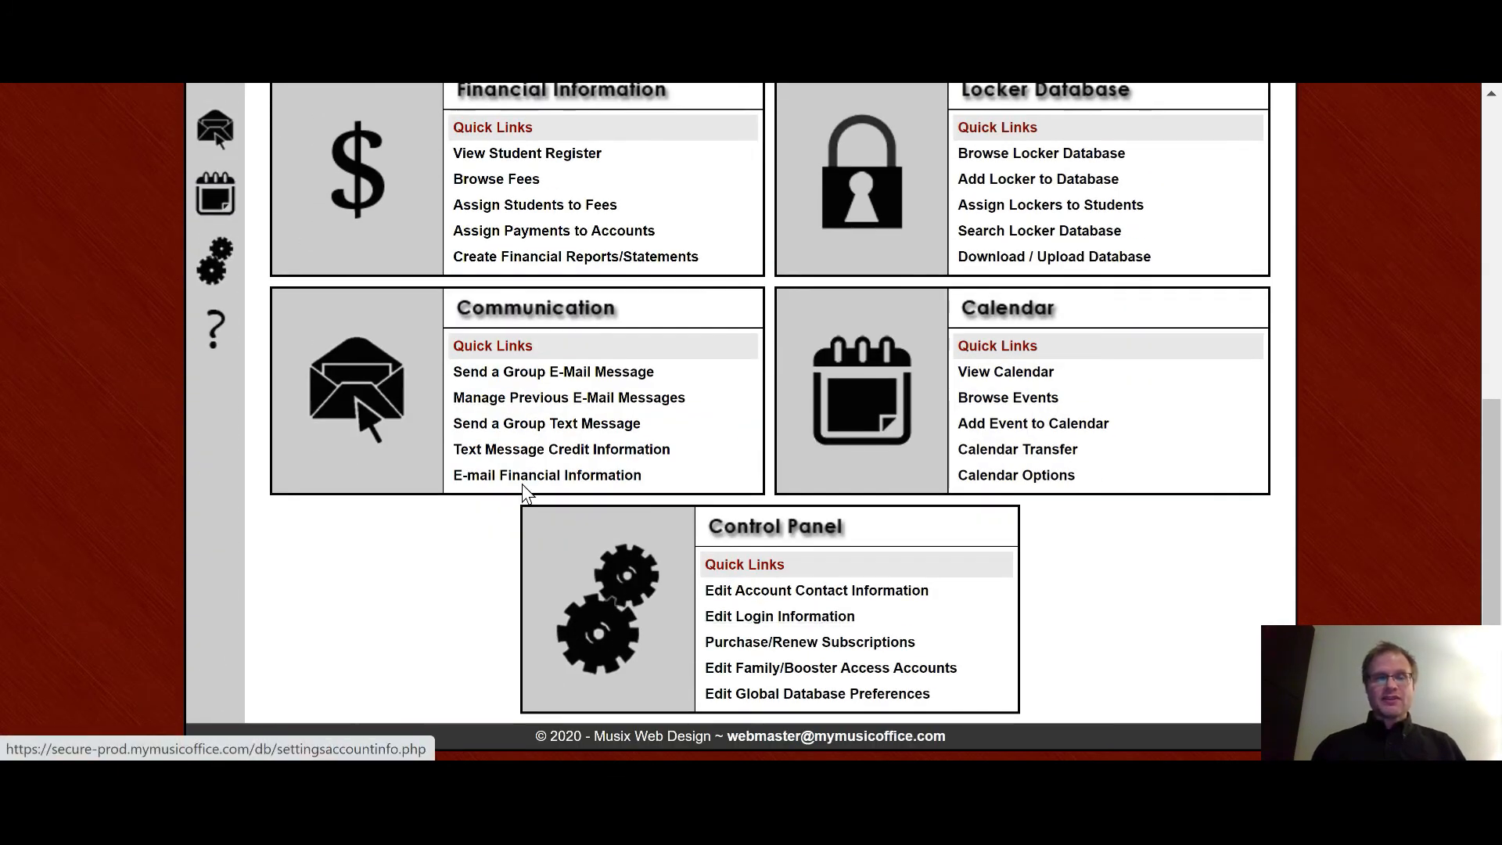
{"action": "left_click", "coordinate": [222, 336]}
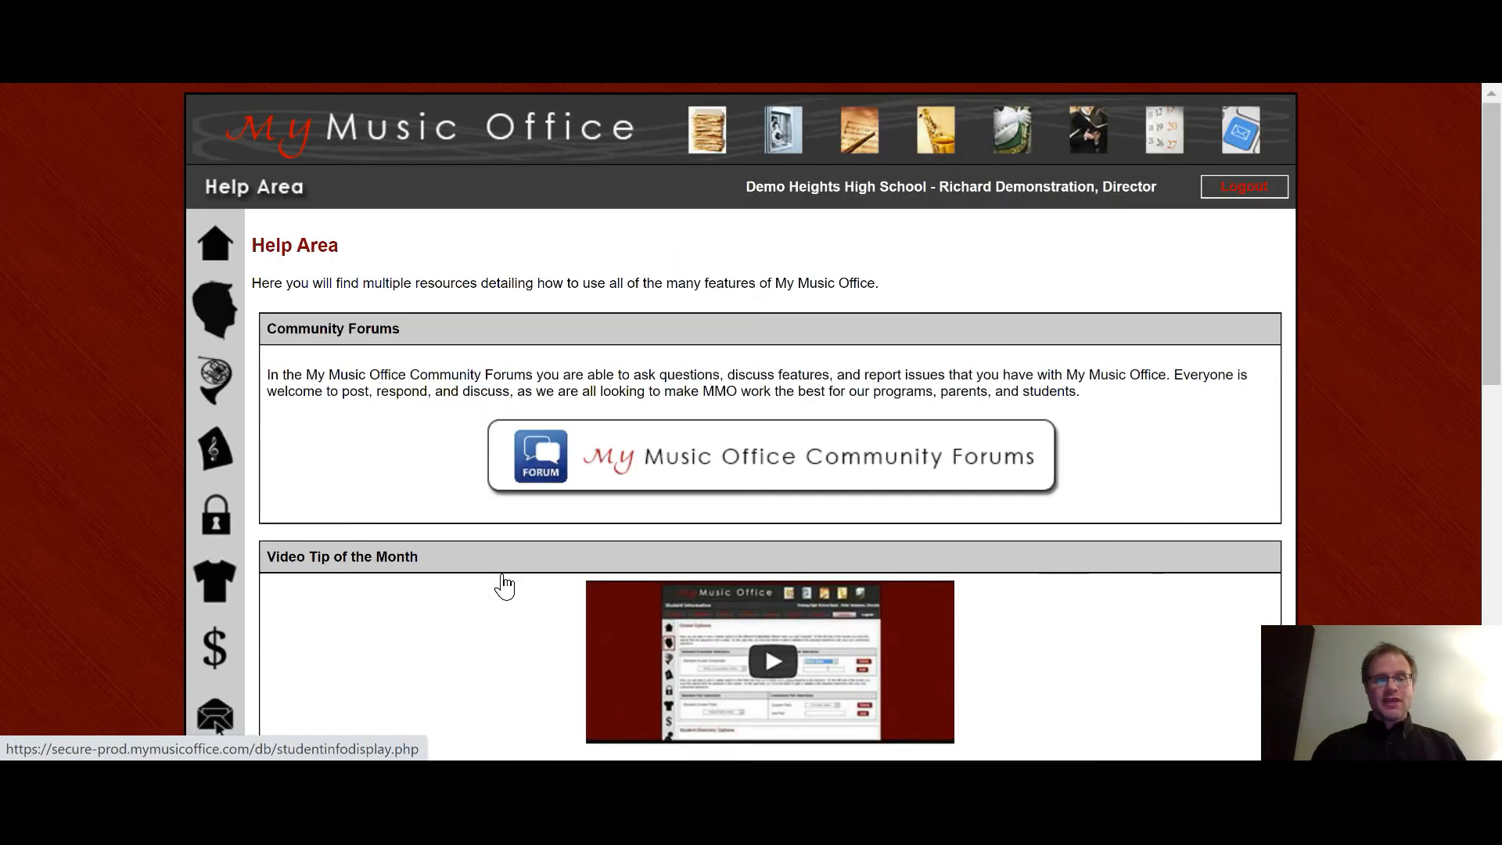
{"action": "scroll", "coordinate": [500, 583], "scroll_direction": "down", "scroll_amount": 5}
{"action": "scroll", "coordinate": [502, 583], "scroll_direction": "down", "scroll_amount": 1}
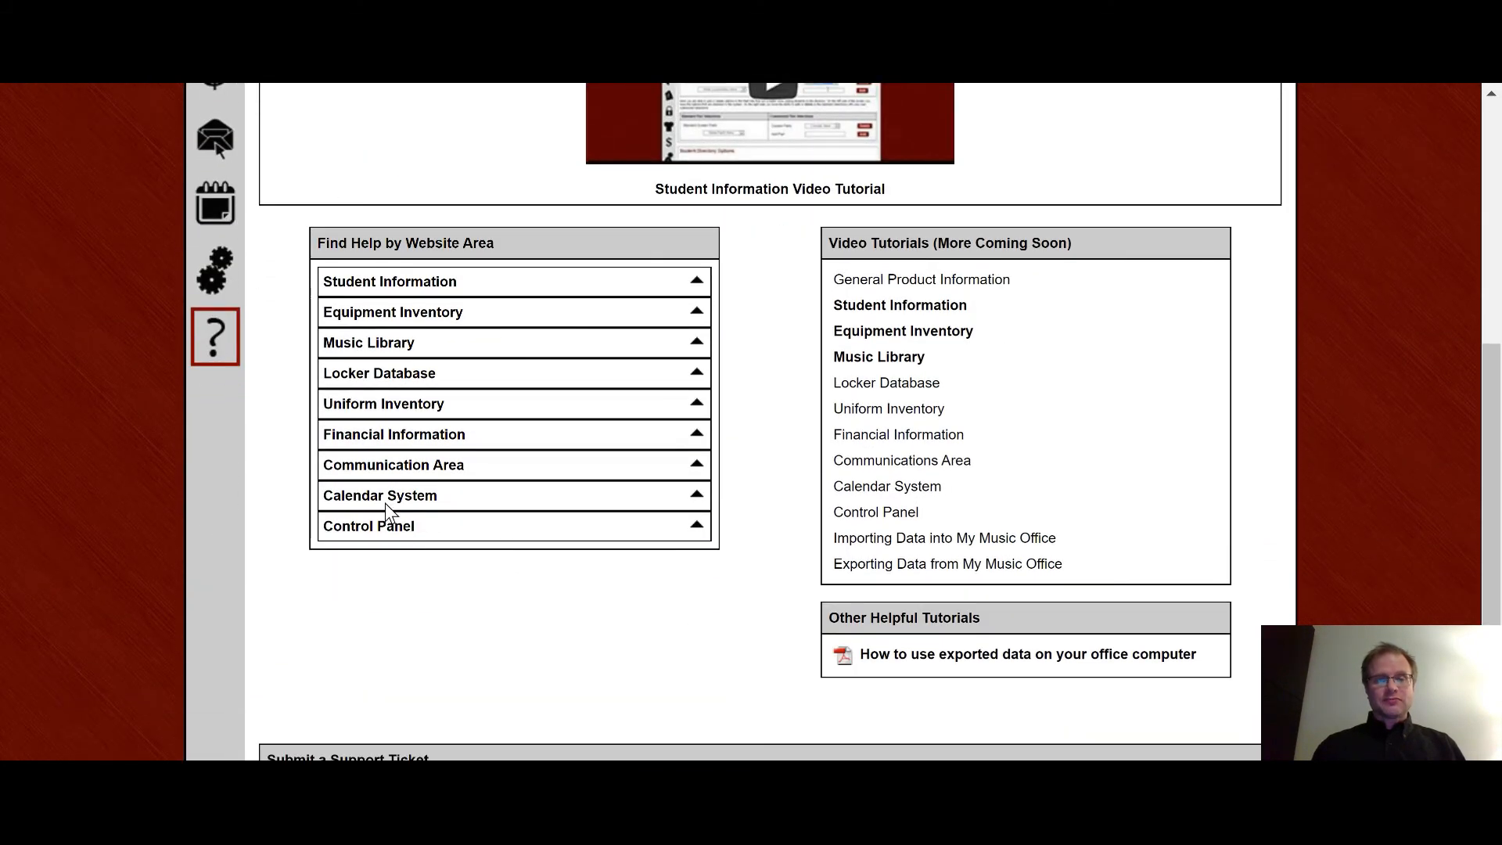